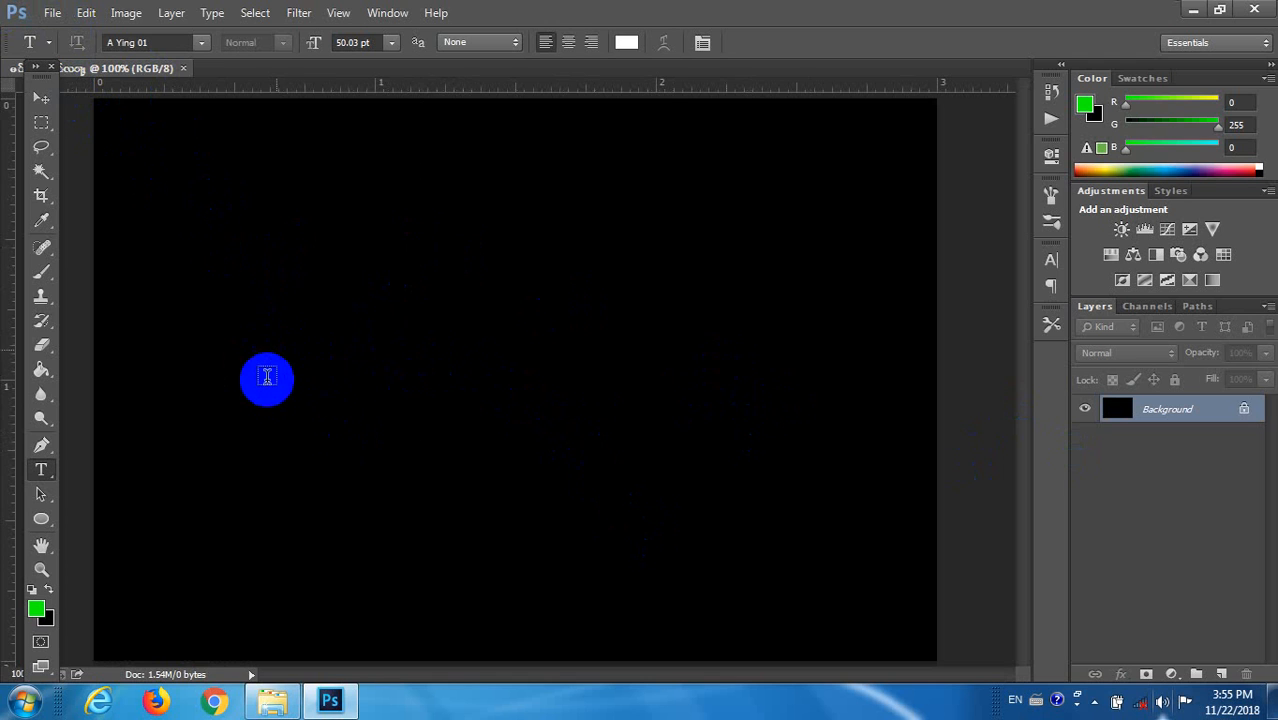
# Add the white text "rfG,Okifcj;" across the middle of the black canvas in the A Ying 01 font at 50.03 pt
pyautogui.click(380, 402)
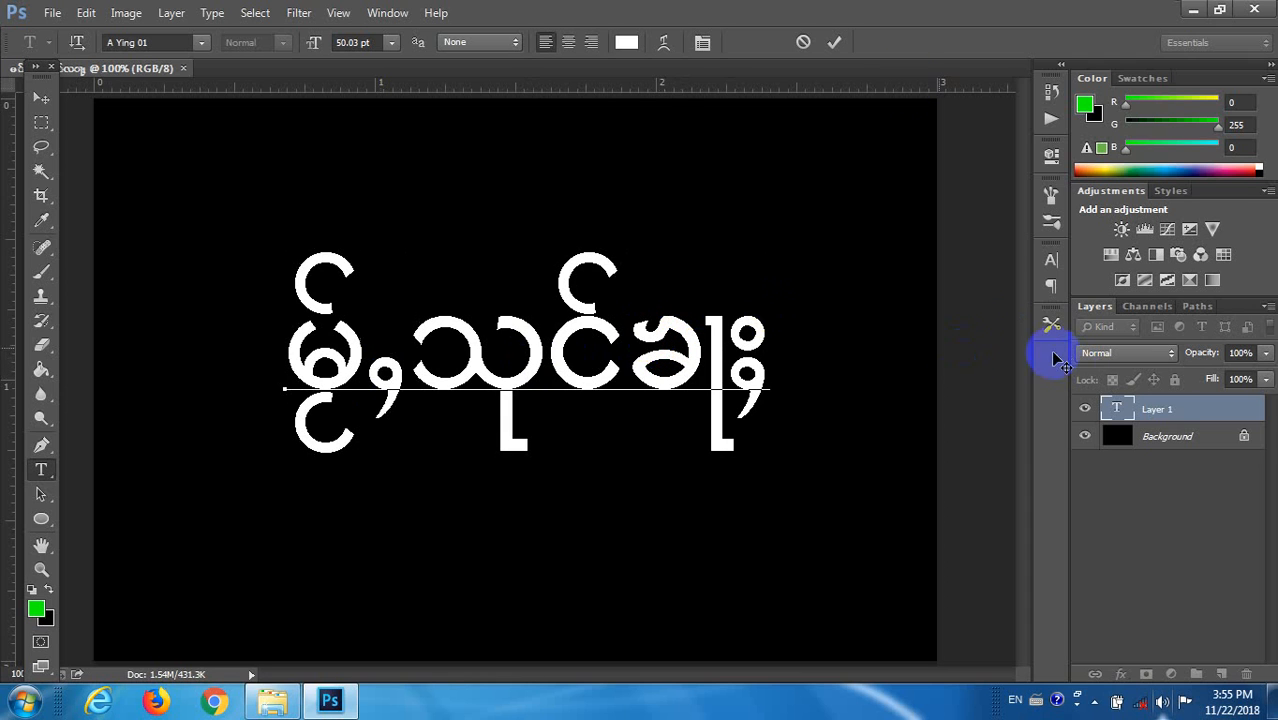
pyautogui.click(834, 43)
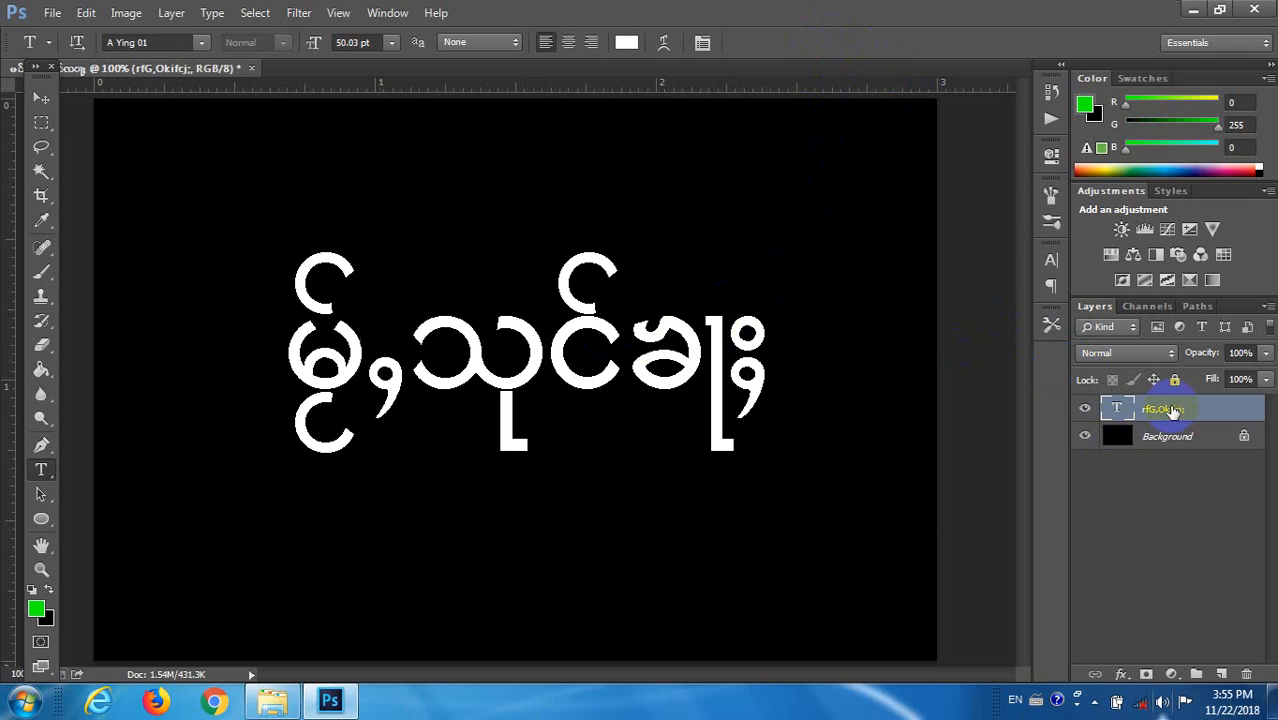
# Duplicate the white text layer and recolor the copy's text to pure red
pyautogui.moveTo(1172, 410); pyautogui.dragTo(1222, 668)
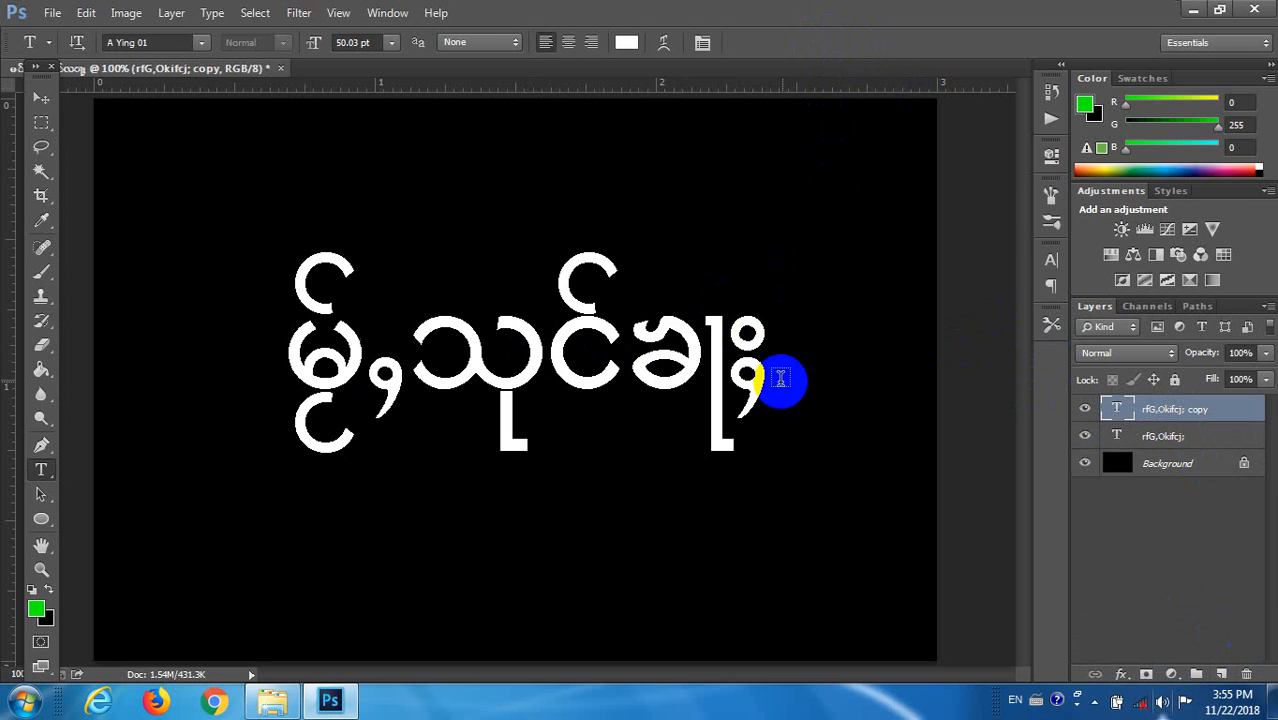
pyautogui.moveTo(752, 367); pyautogui.dragTo(294, 362)
pyautogui.click(622, 43)
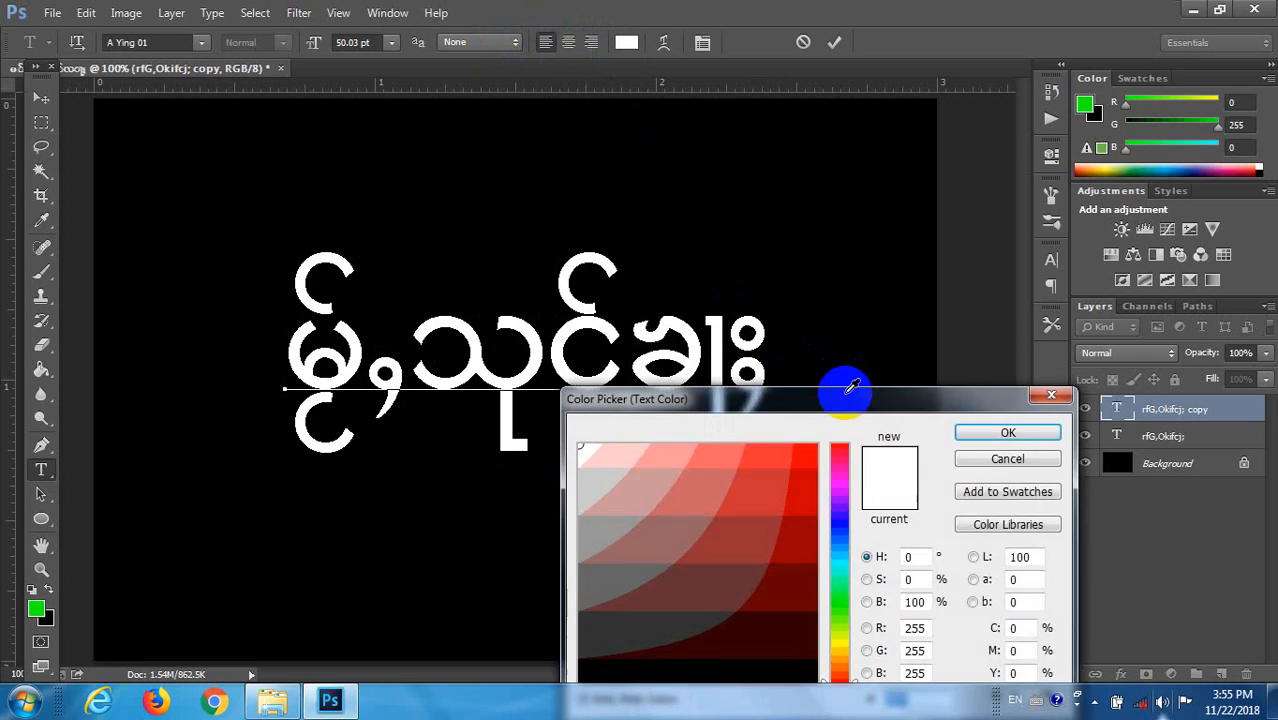
pyautogui.click(812, 452)
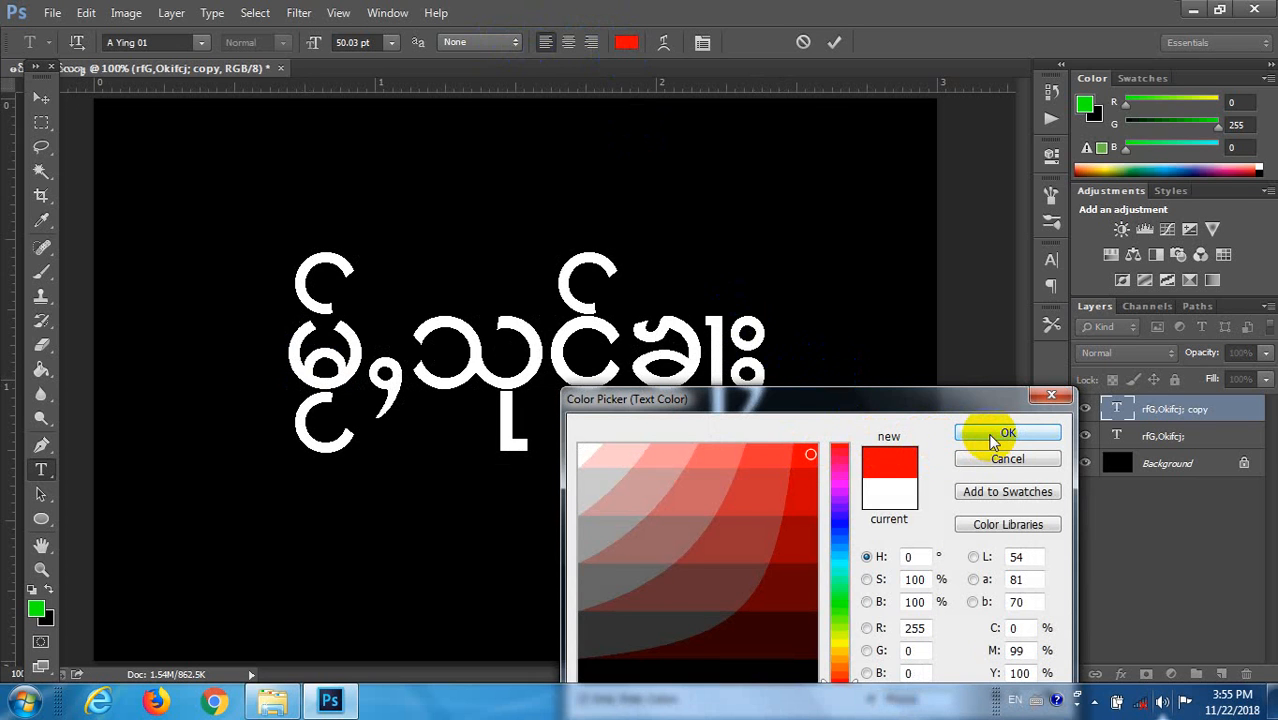
pyautogui.click(992, 437)
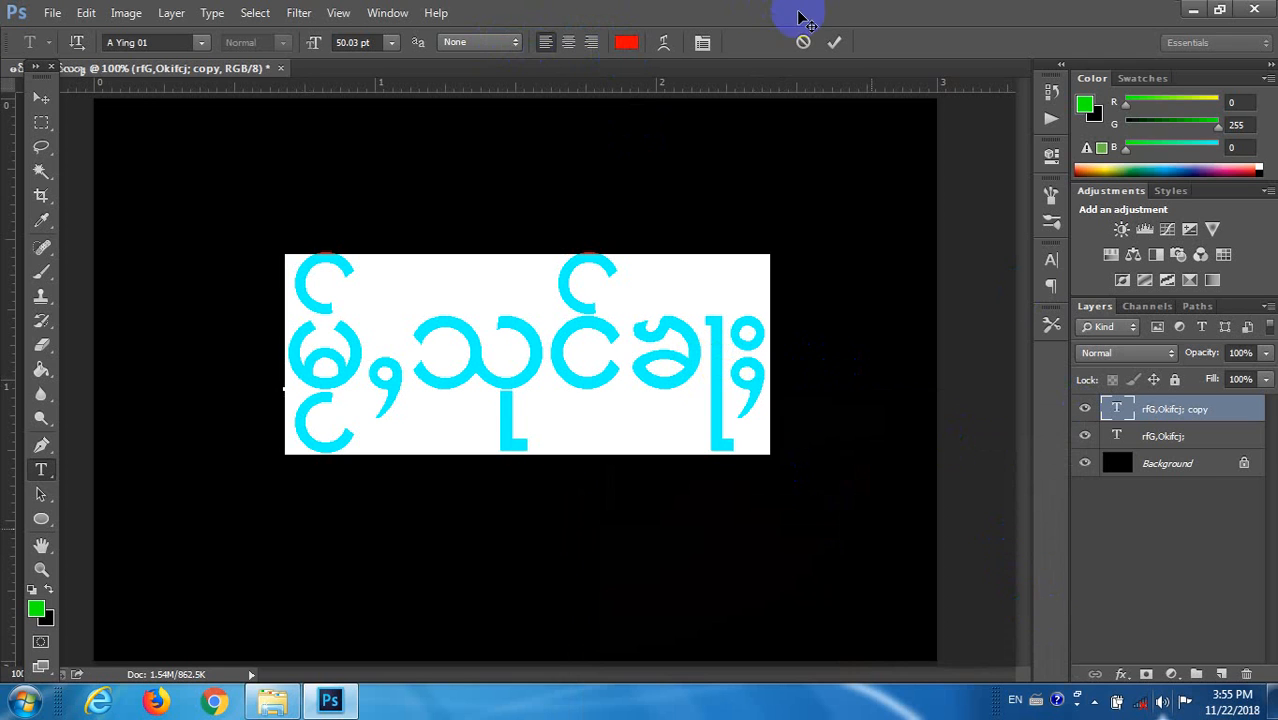
pyautogui.click(834, 42)
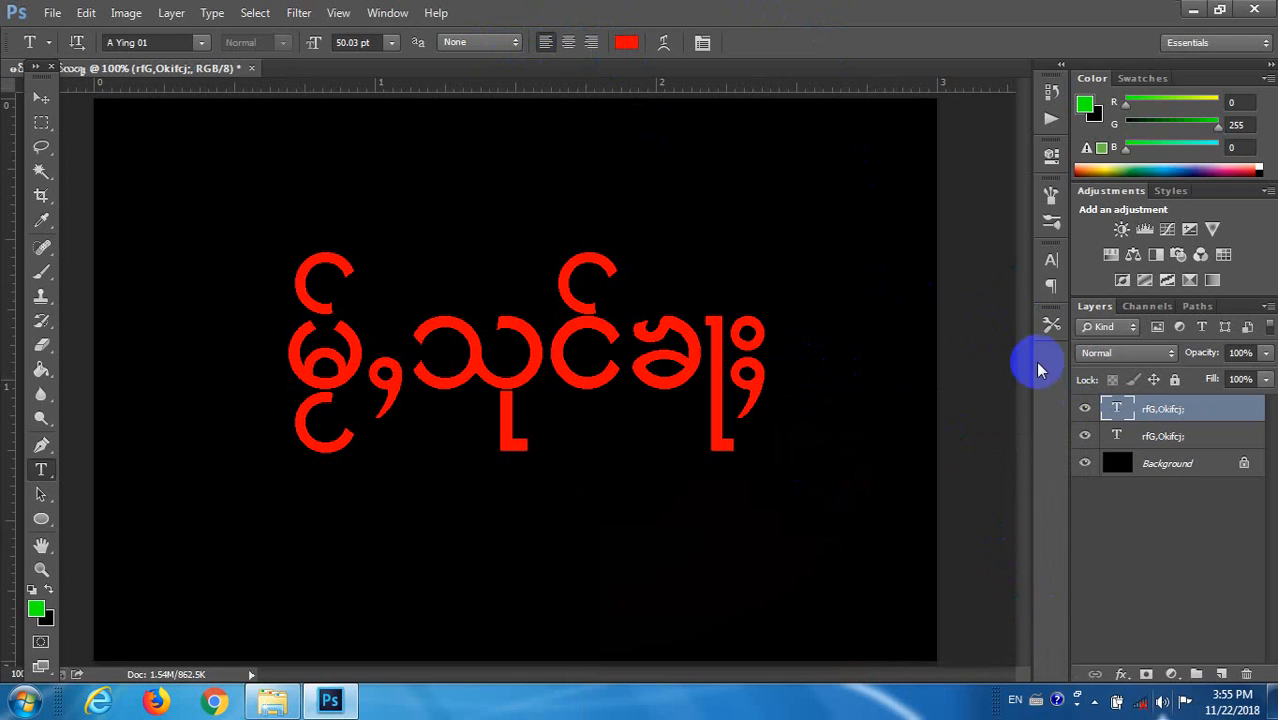
# Duplicate the red text layer twice and recolor the topmost copy's text to yellow
pyautogui.moveTo(1156, 414); pyautogui.dragTo(1221, 673)
pyautogui.moveTo(1214, 416); pyautogui.dragTo(1221, 673)
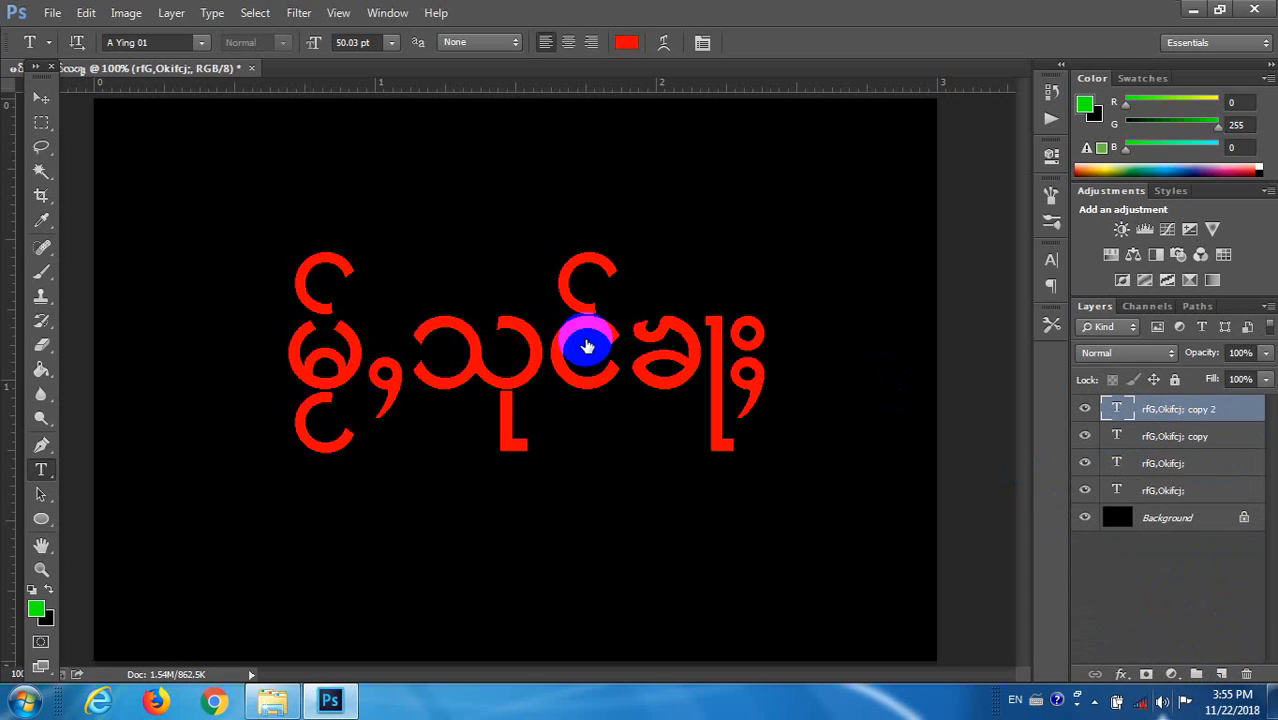
pyautogui.click(302, 358)
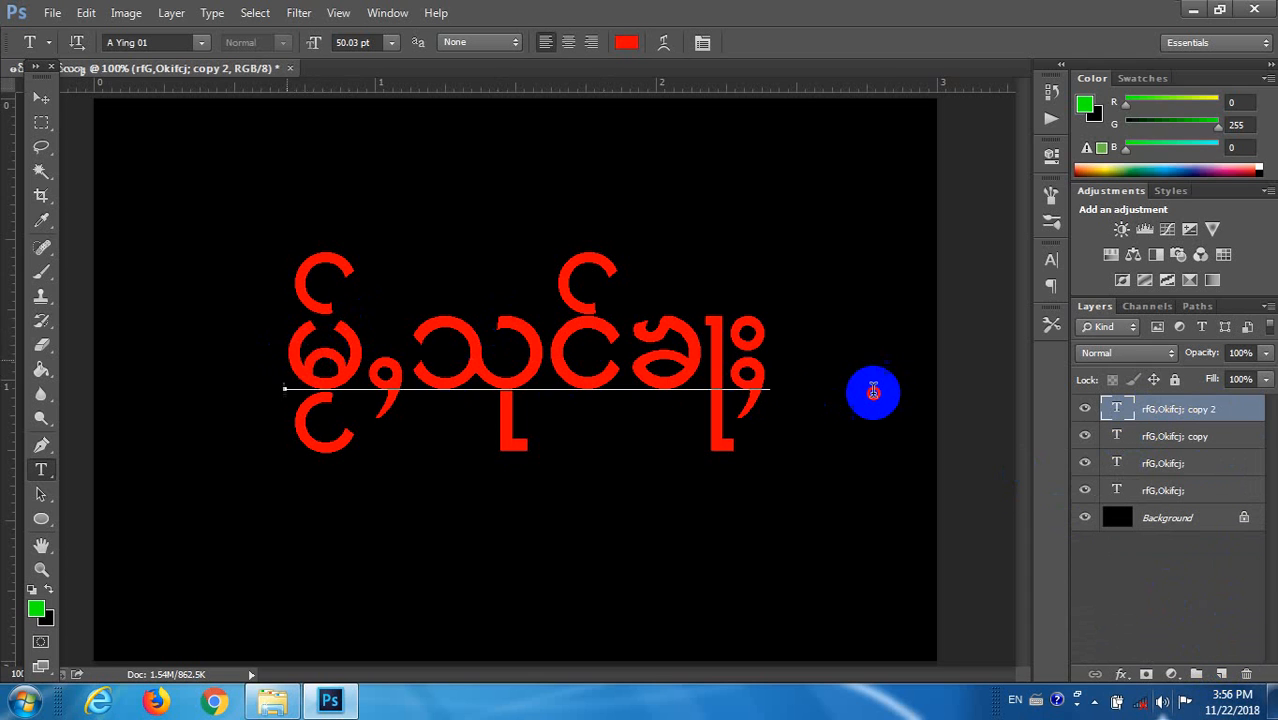
pyautogui.hotkey('ctrl', 'a')
pyautogui.click(626, 42)
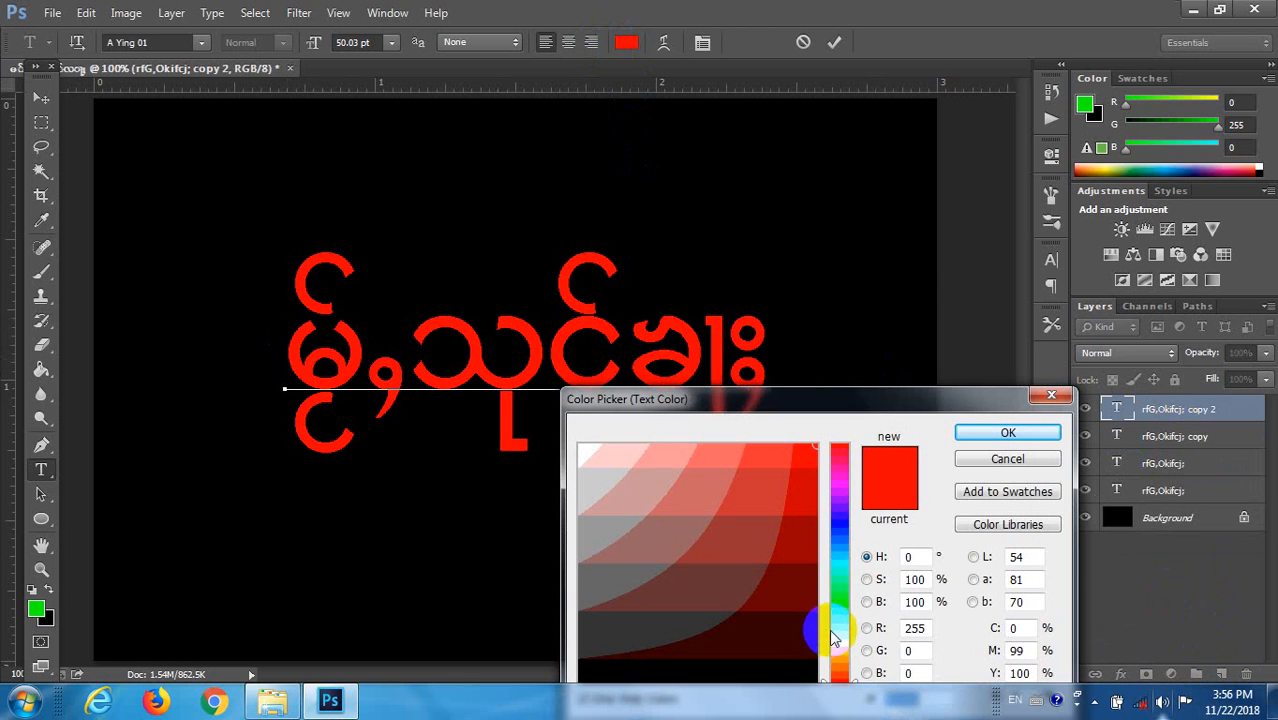
pyautogui.click(840, 645)
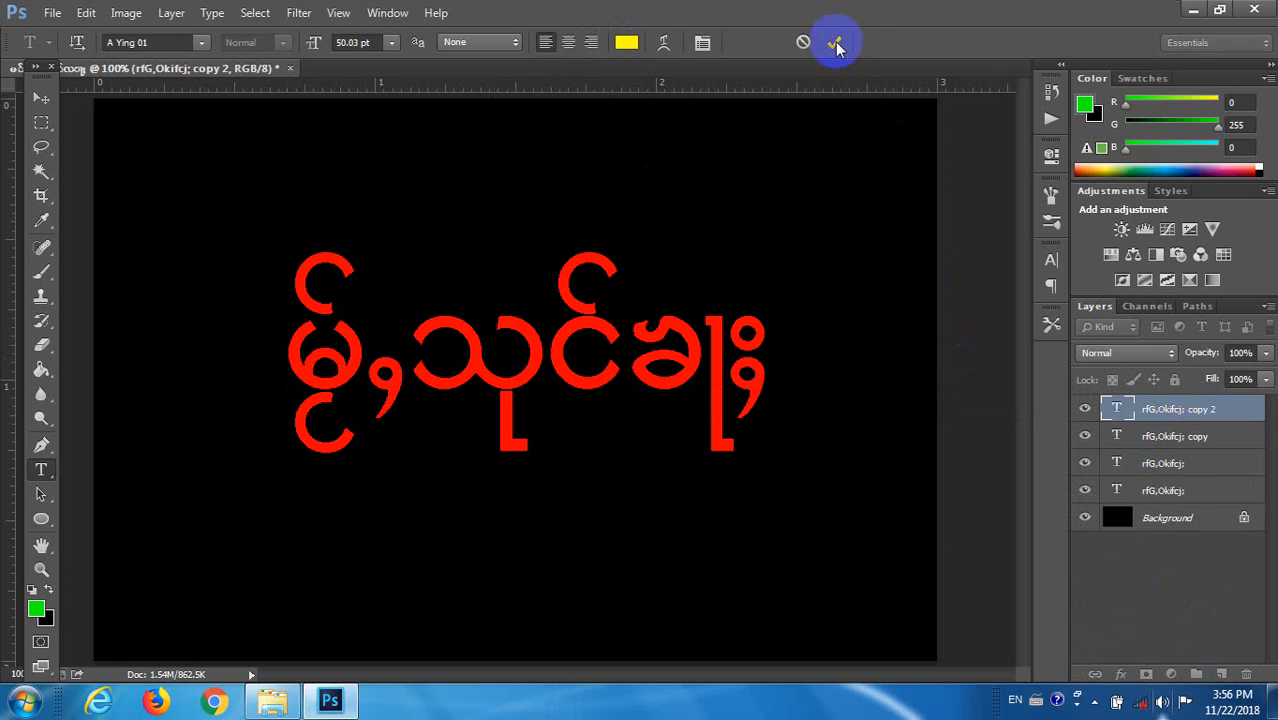
pyautogui.hotkey('ctrl', 'a')
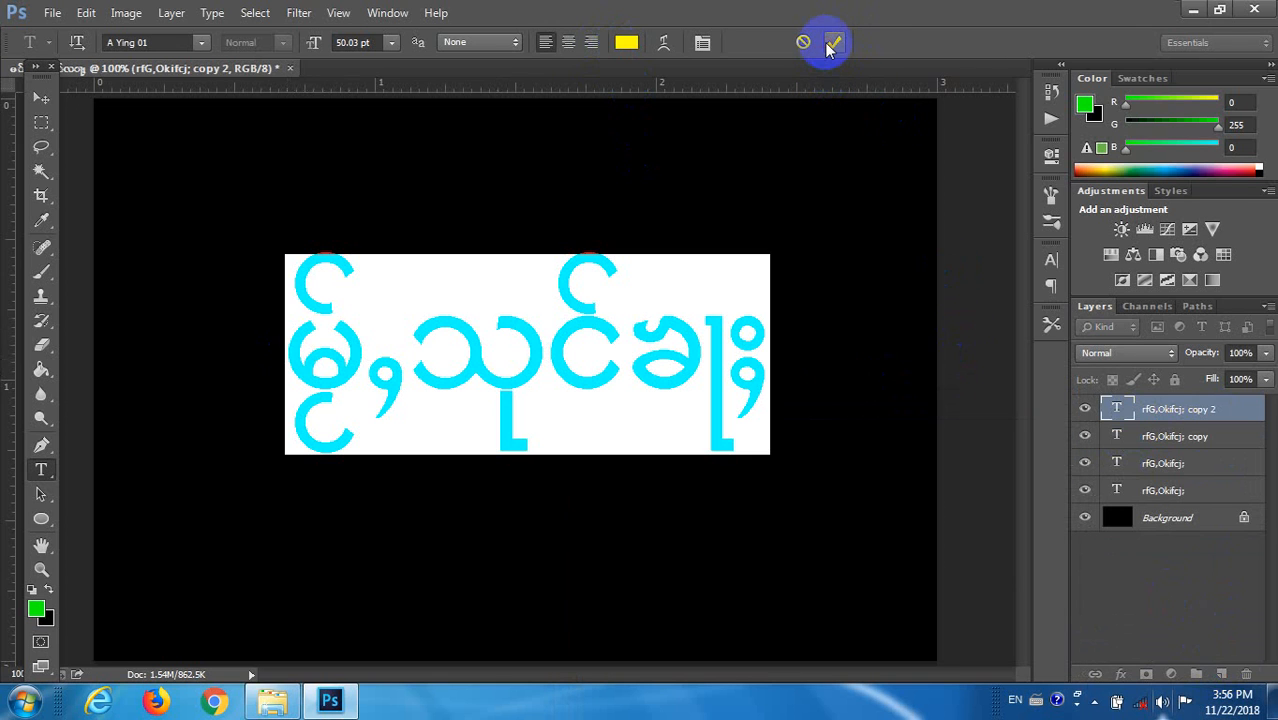
pyautogui.hotkey('ctrl', 'h')
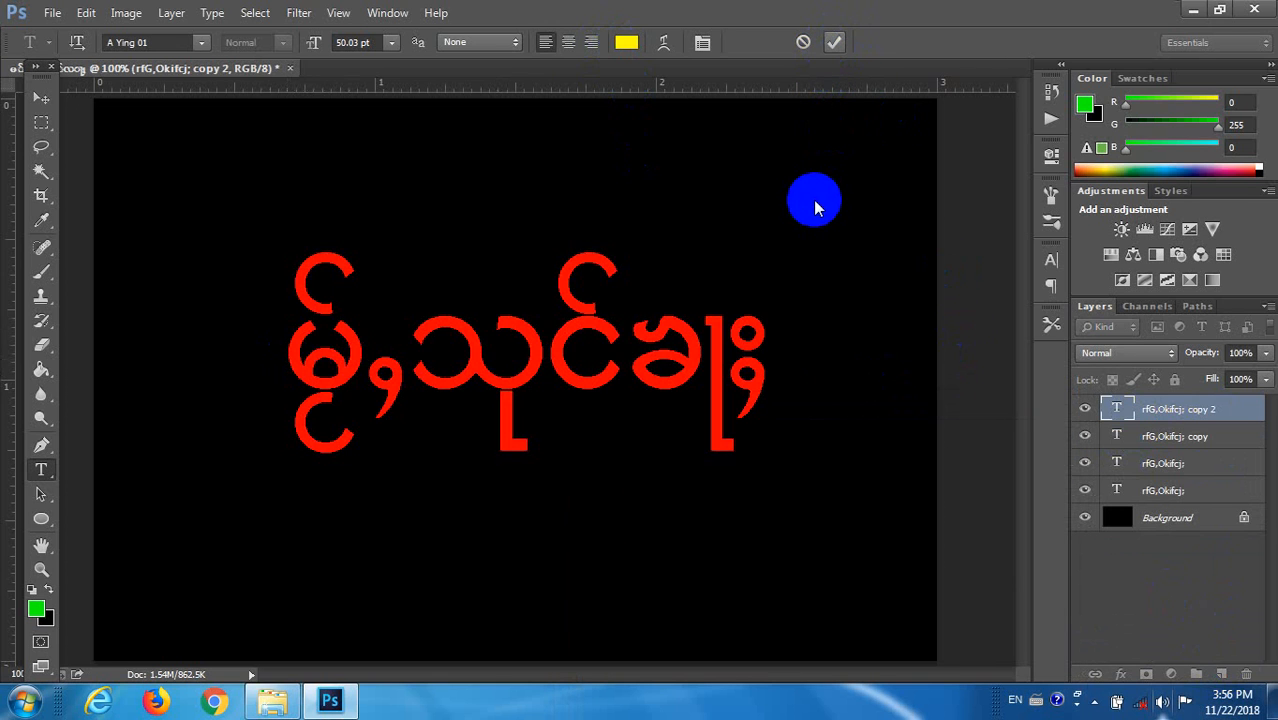
# Hide the yellow text layer and recolor the text on the layer directly beneath it to green, hue 120
pyautogui.click(1148, 440)
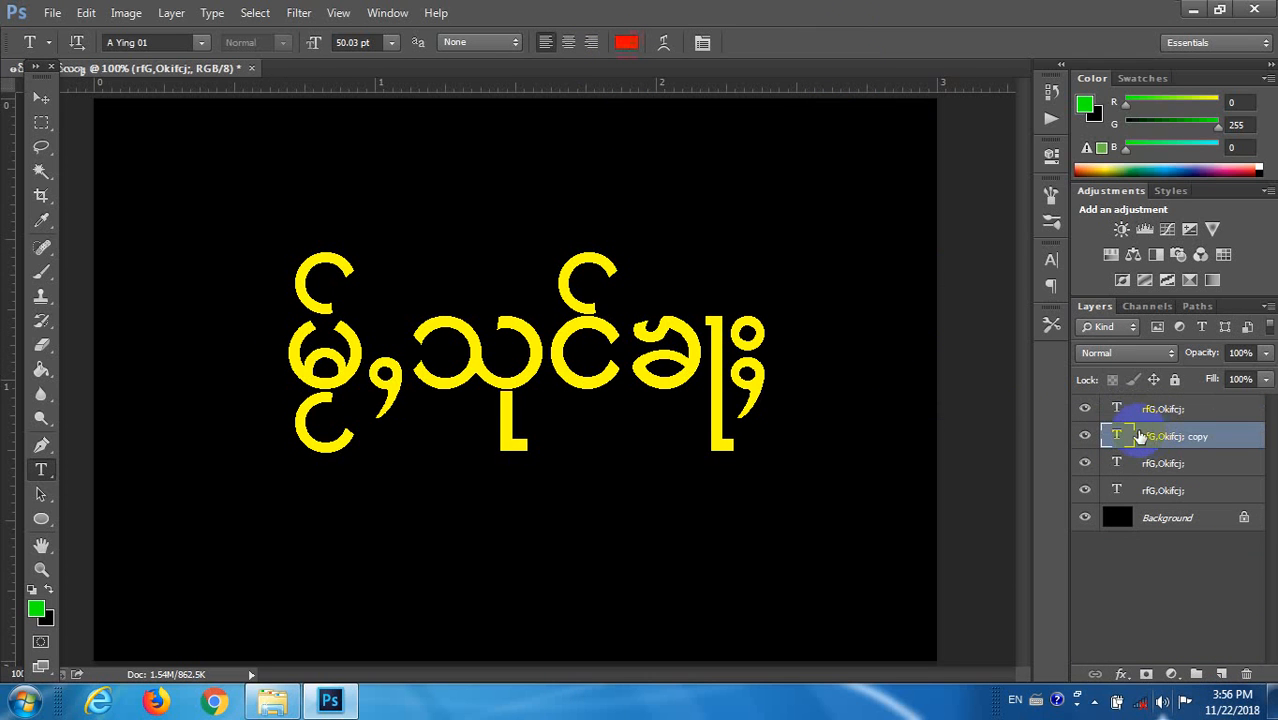
pyautogui.click(1085, 410)
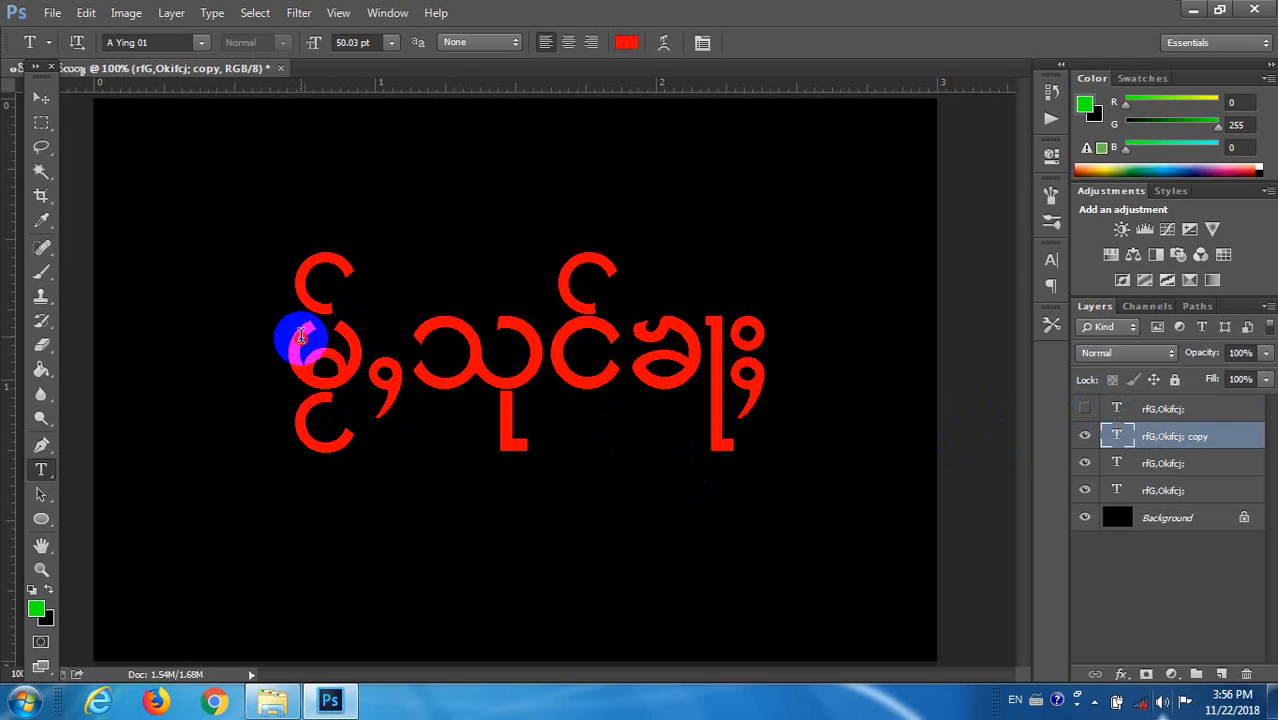
pyautogui.click(547, 367)
pyautogui.hotkey('ctrl', 'a')
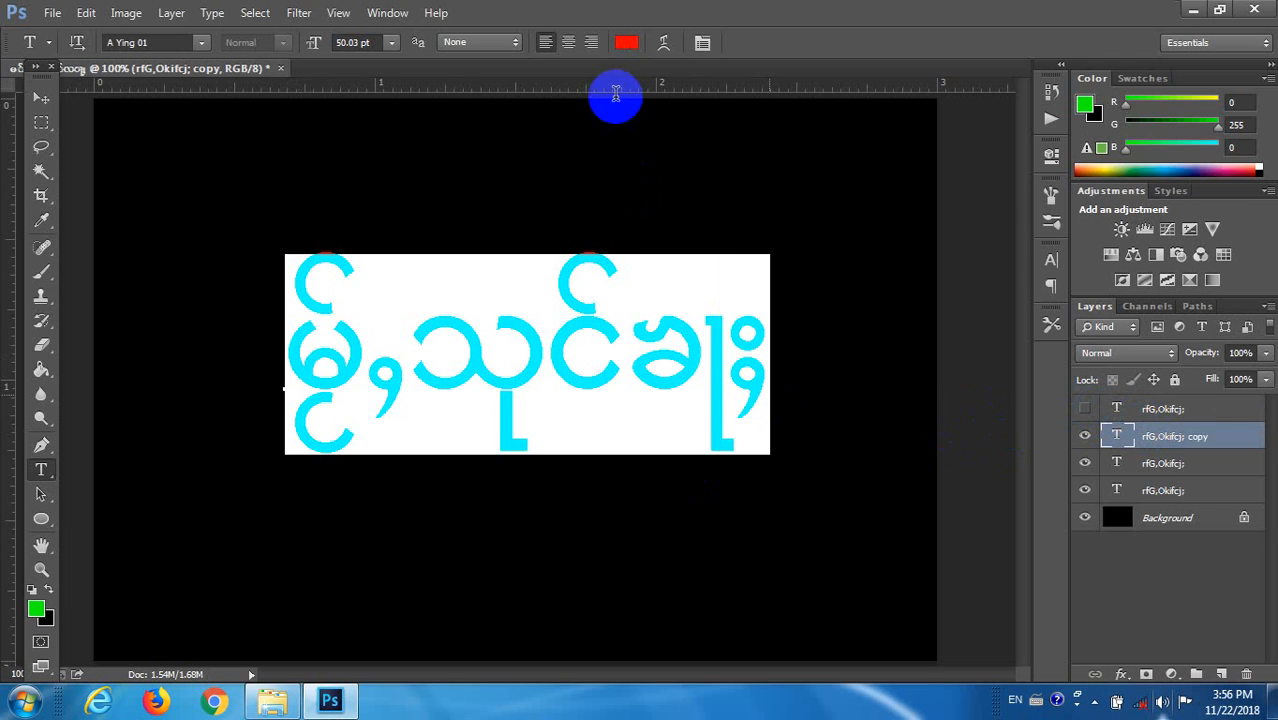
pyautogui.click(625, 42)
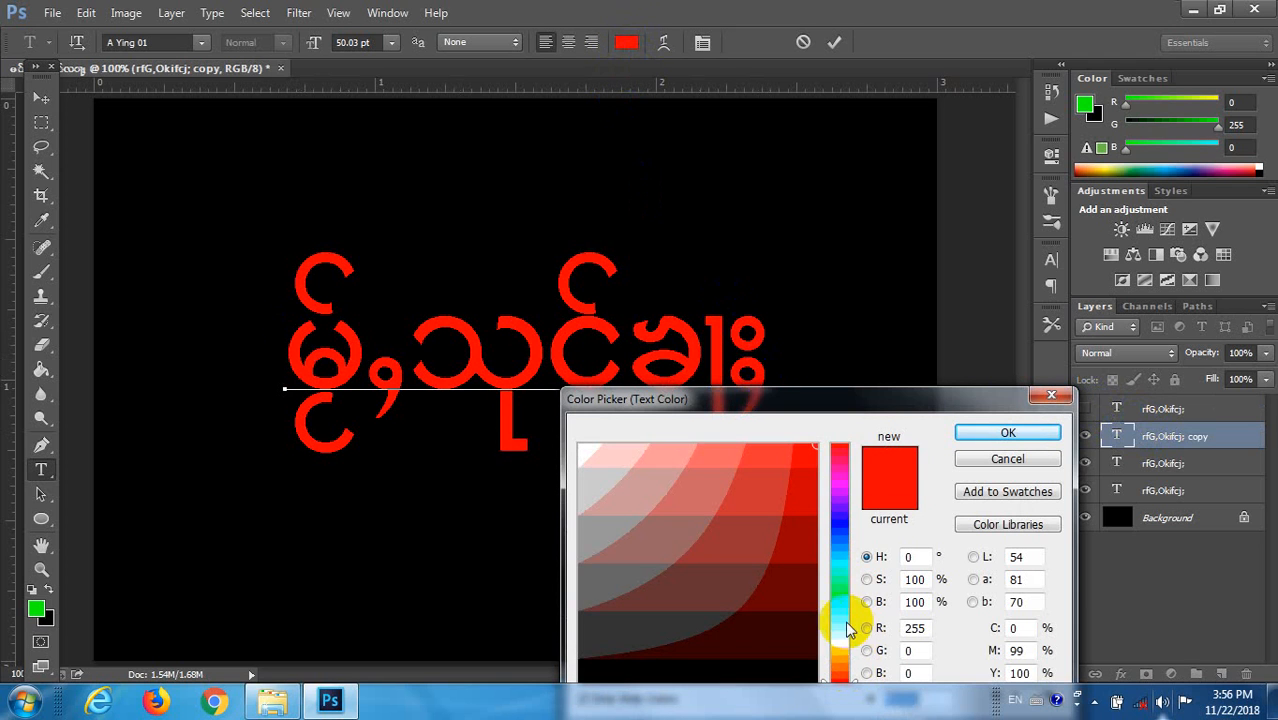
pyautogui.click(841, 601)
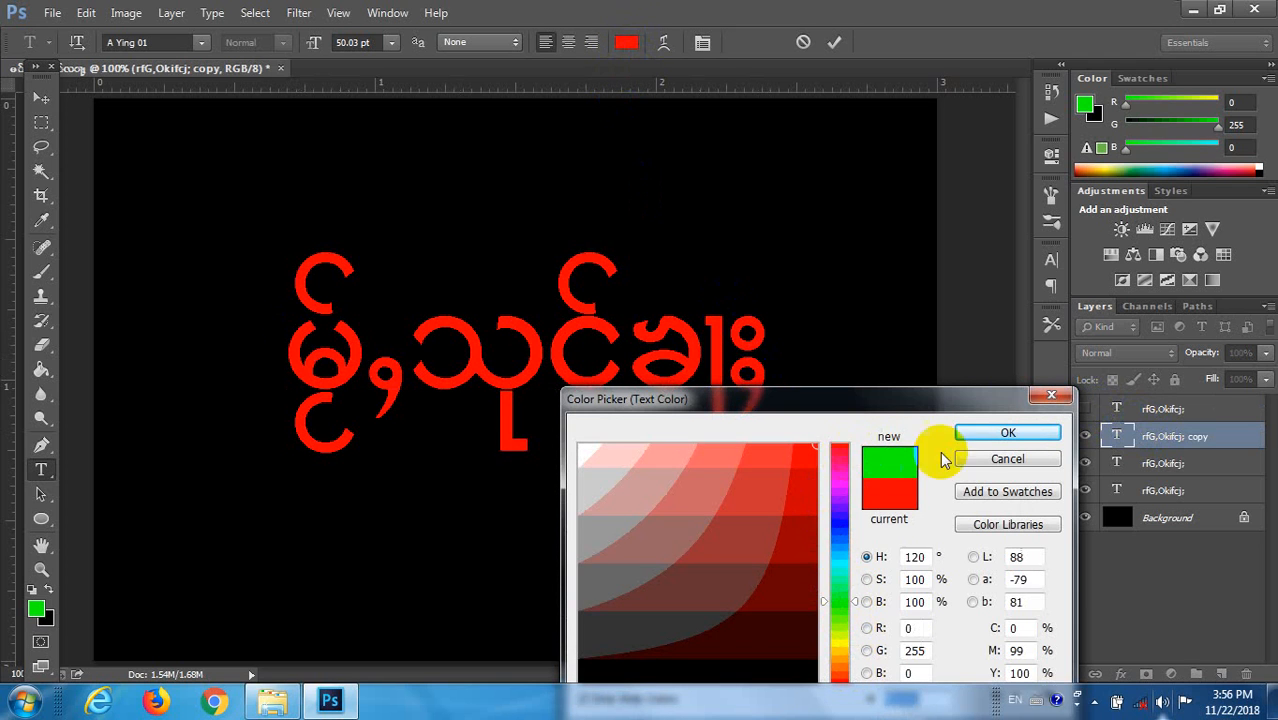
pyautogui.click(1008, 432)
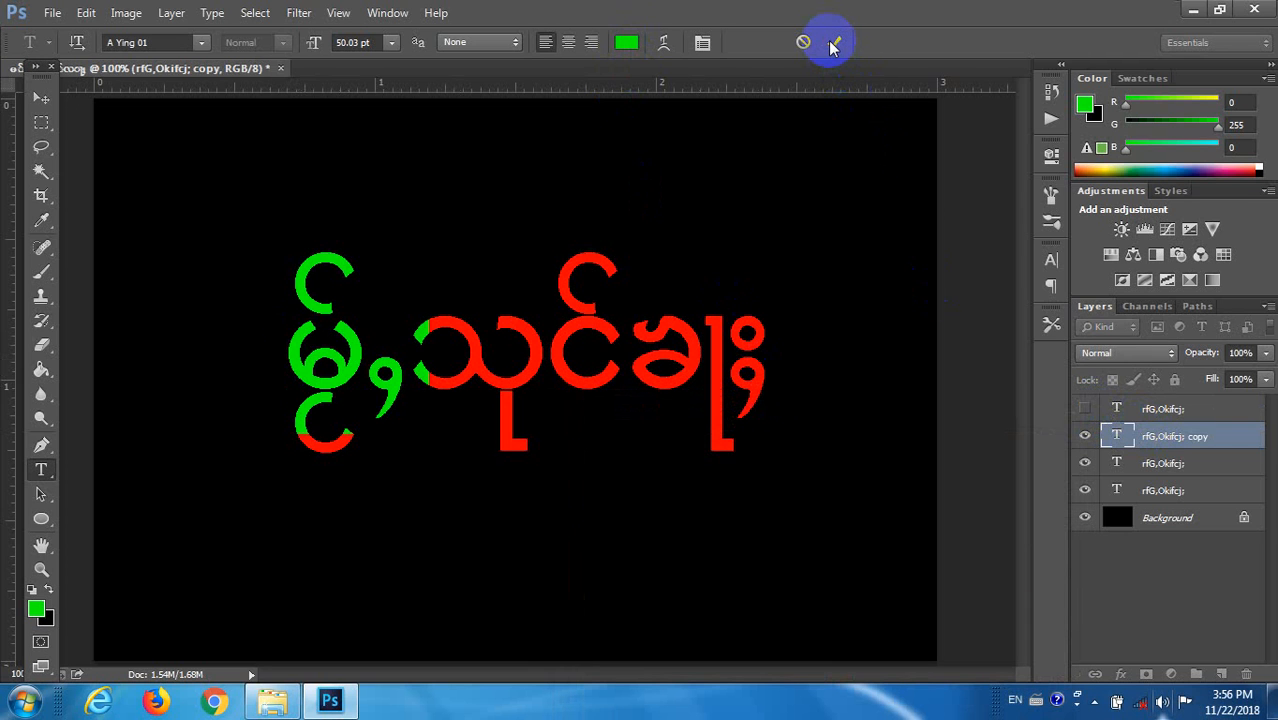
pyautogui.click(832, 44)
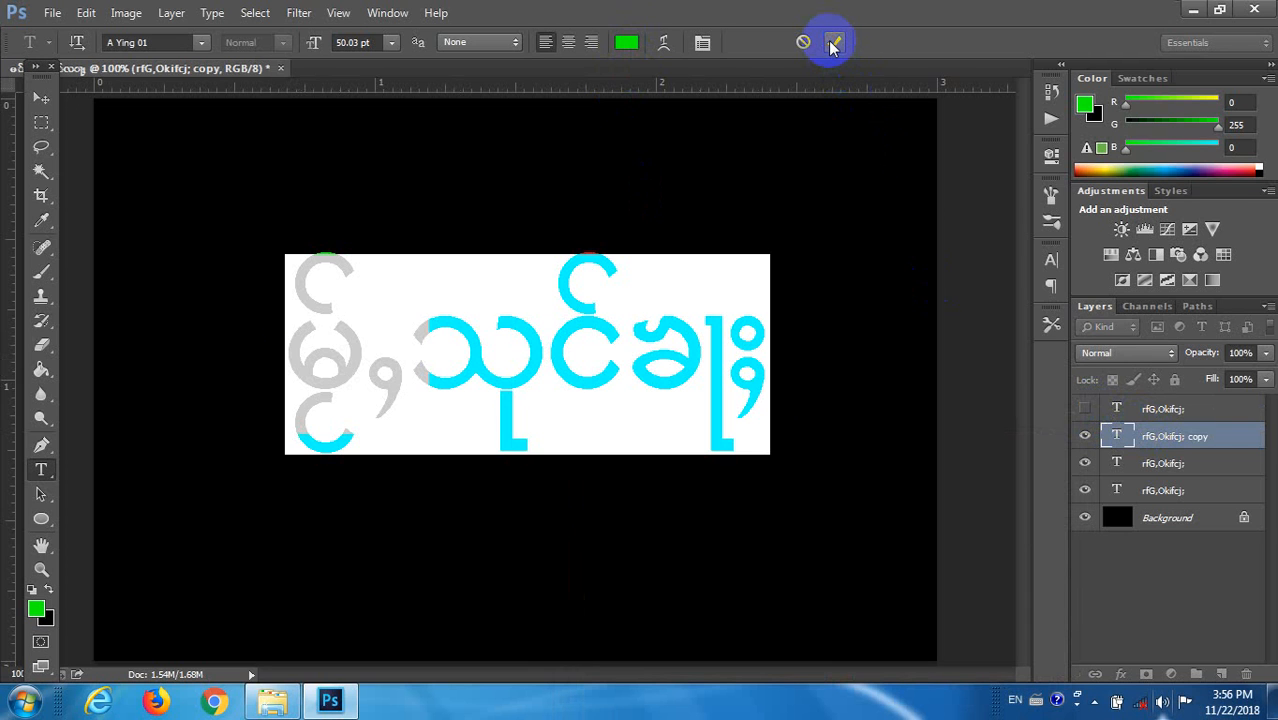
pyautogui.click(836, 125)
pyautogui.click(834, 43)
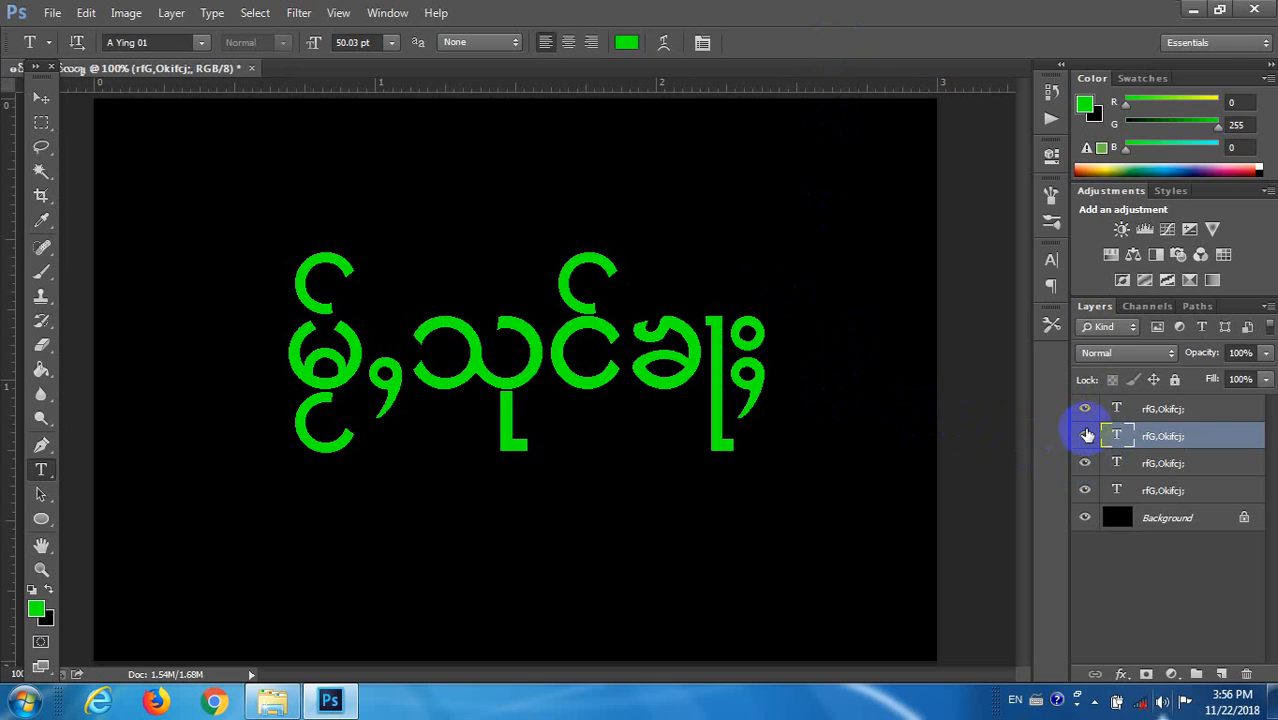
# Show the yellow text layer again and select the original white text layer just above the background
pyautogui.click(1085, 409)
pyautogui.click(1133, 413)
pyautogui.click(1135, 443)
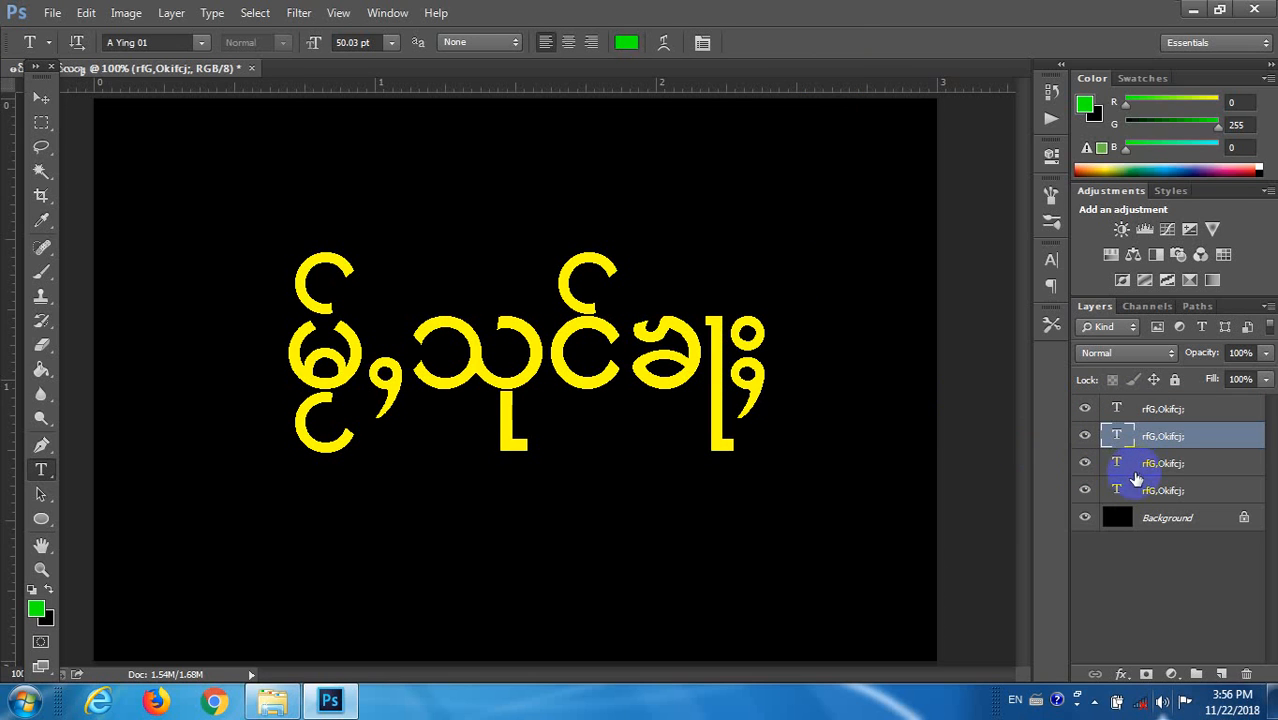
pyautogui.click(1134, 490)
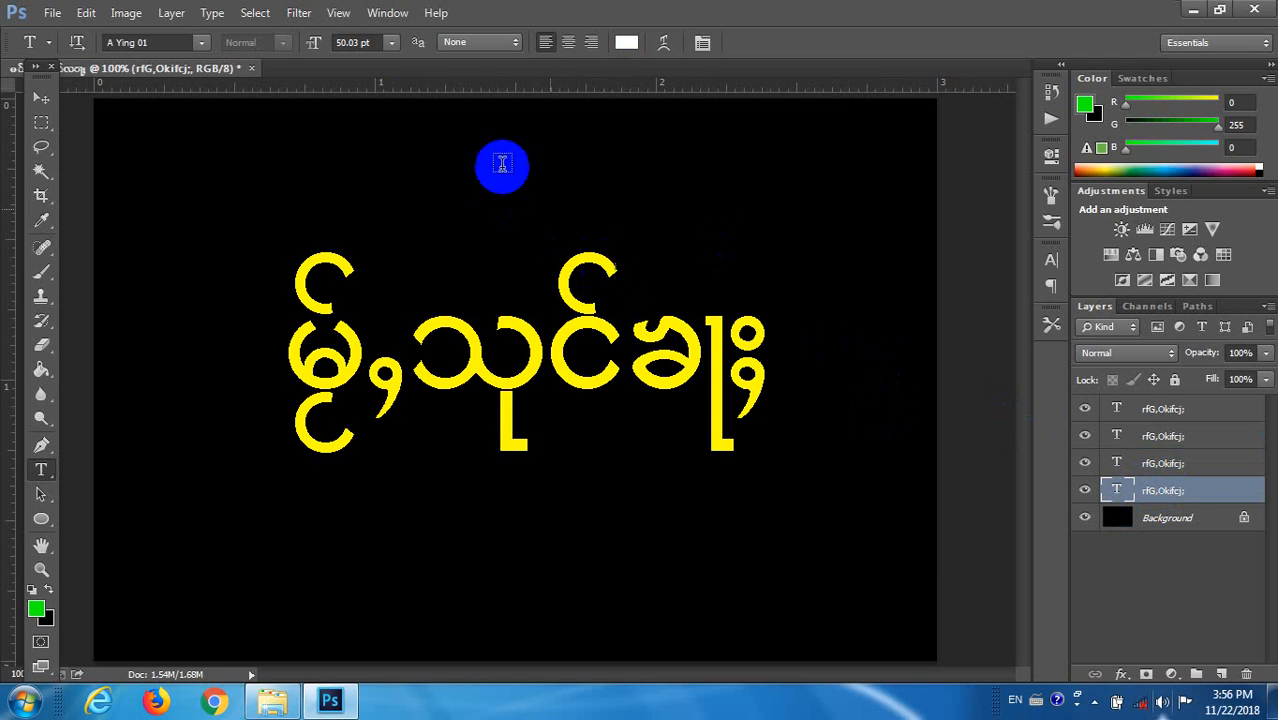
# Open the Timeline, create a frame animation, and place the timeline below the text on the canvas
pyautogui.click(386, 13)
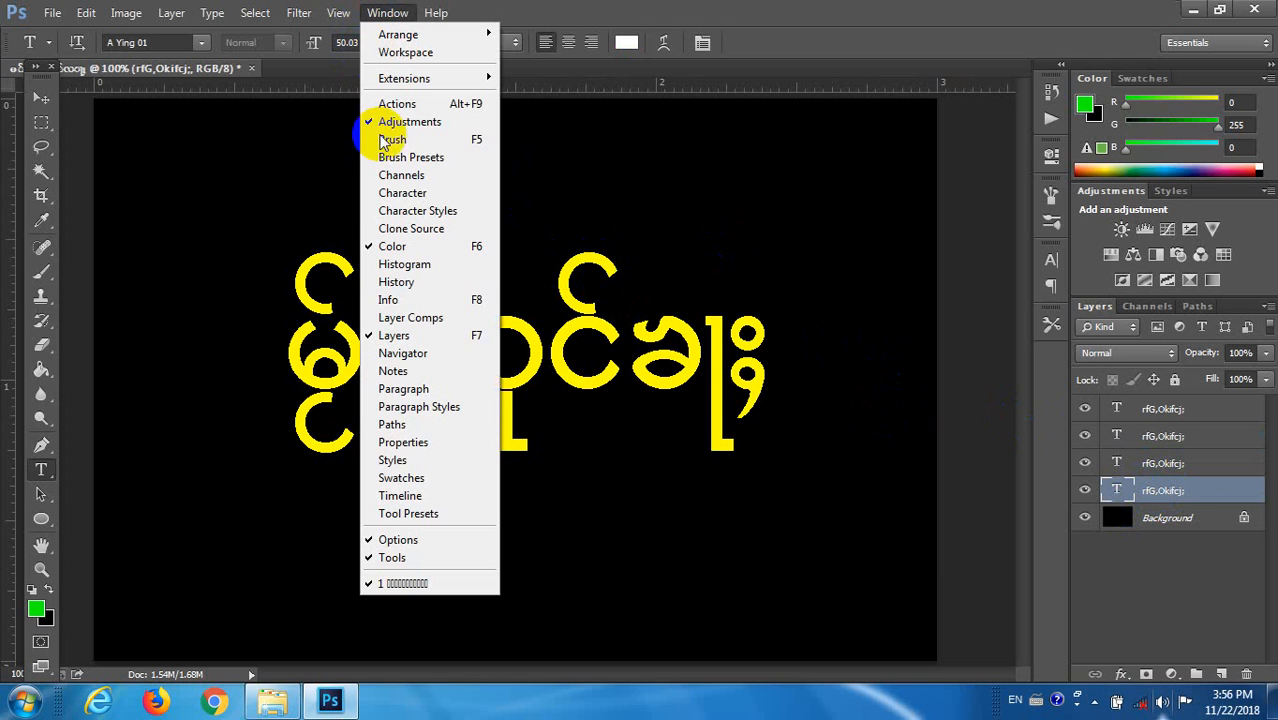
pyautogui.click(403, 498)
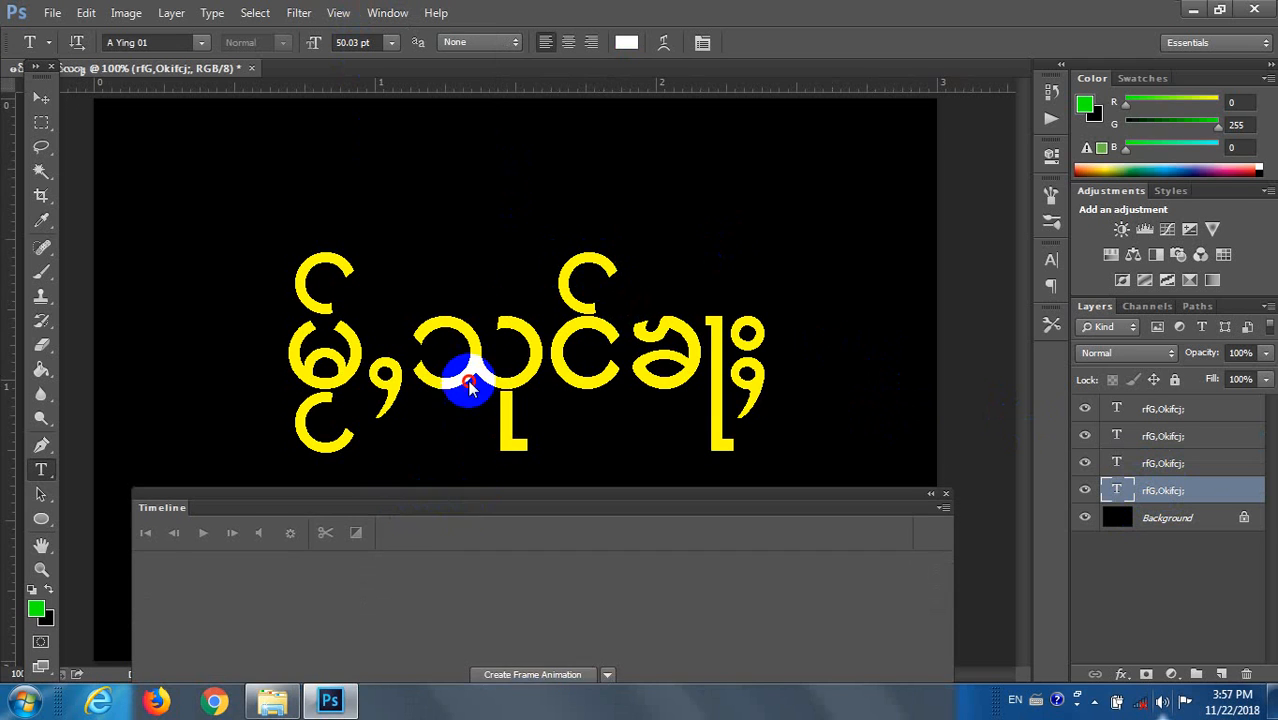
pyautogui.moveTo(469, 382); pyautogui.dragTo(470, 388)
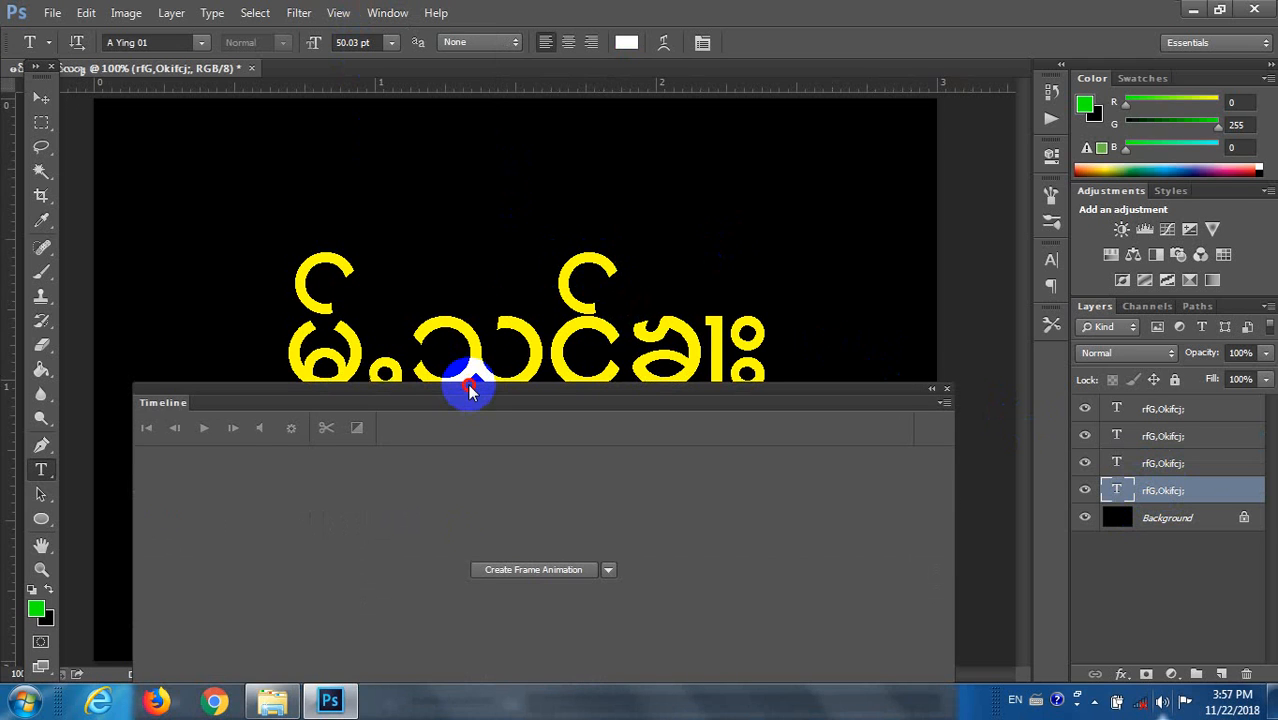
pyautogui.click(606, 571)
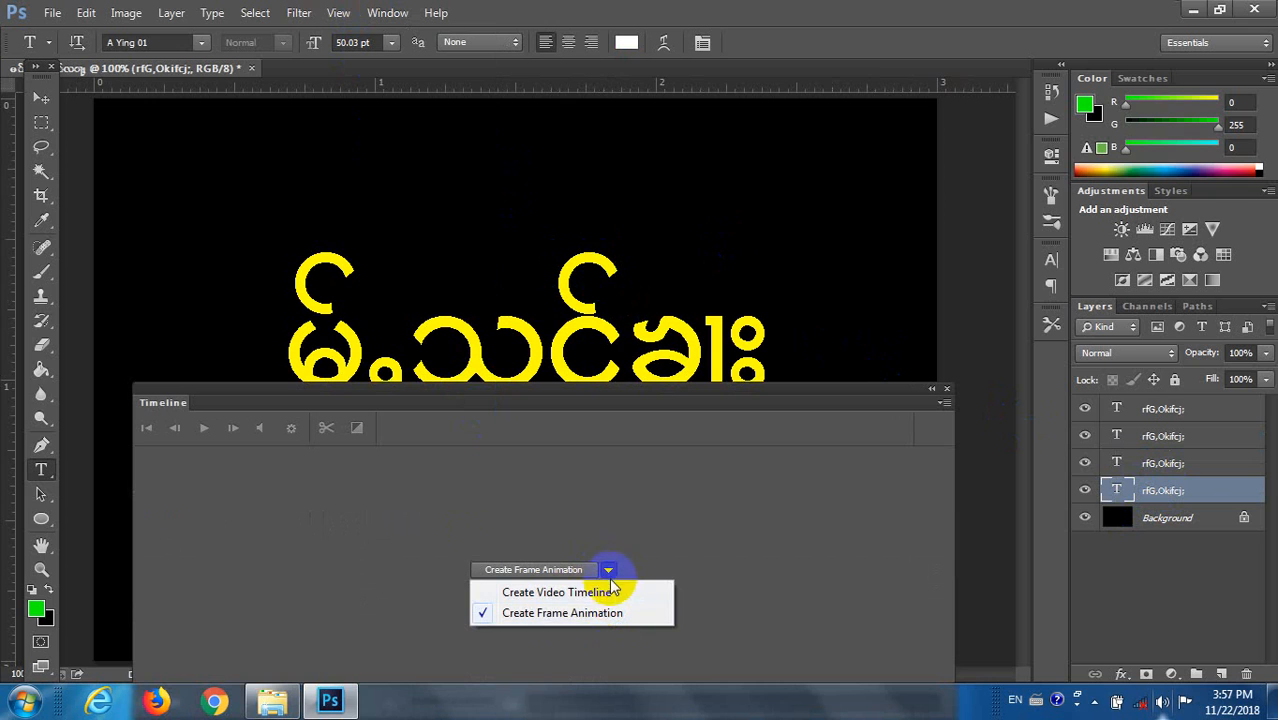
pyautogui.click(566, 617)
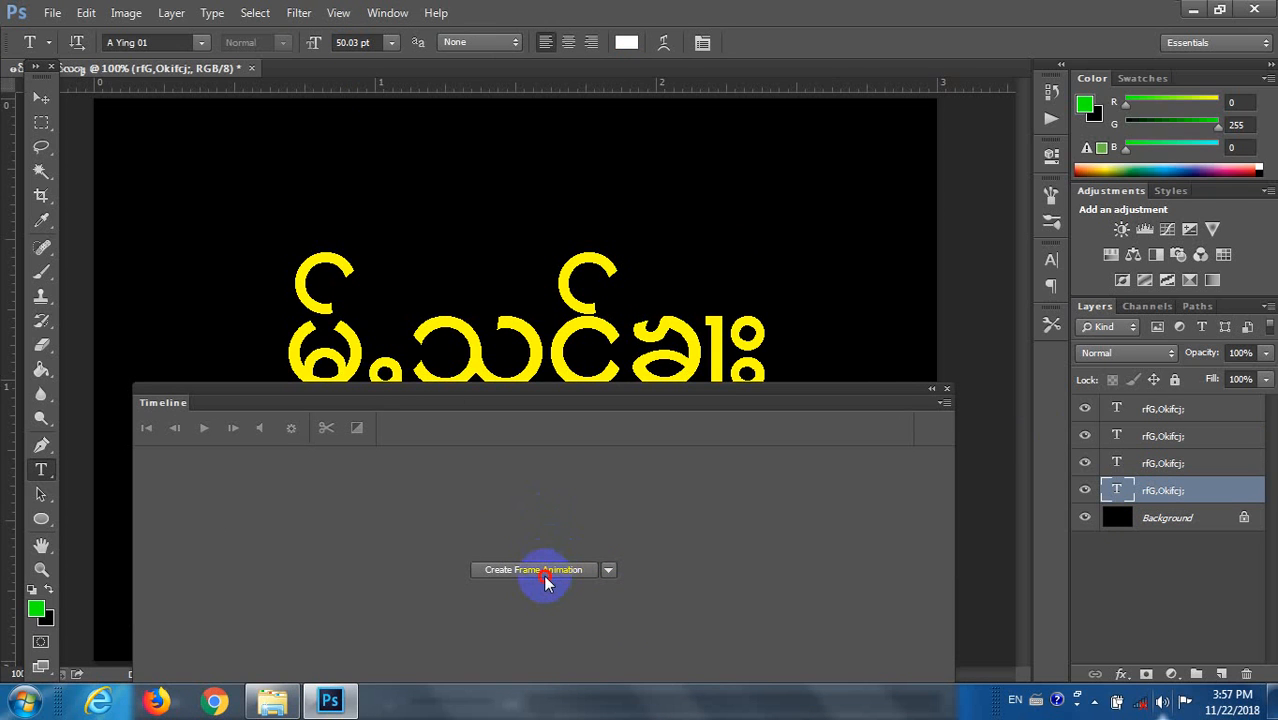
pyautogui.click(543, 569)
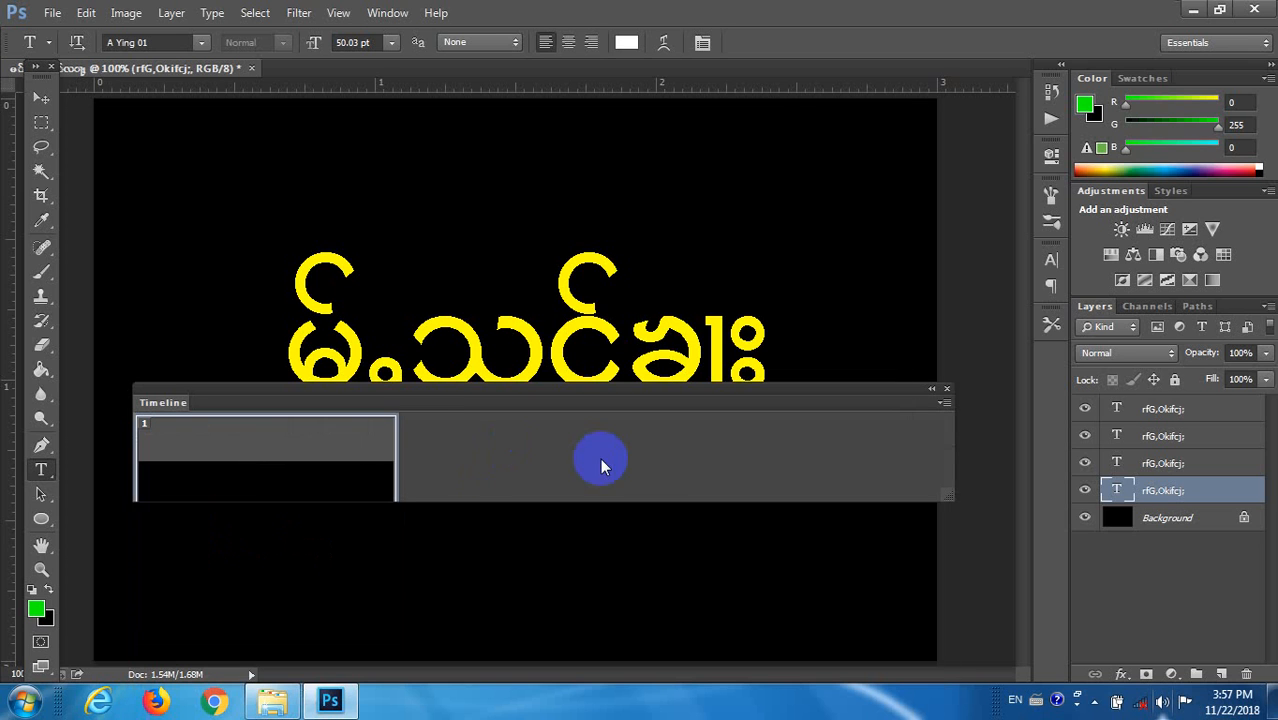
pyautogui.moveTo(577, 410); pyautogui.dragTo(612, 490)
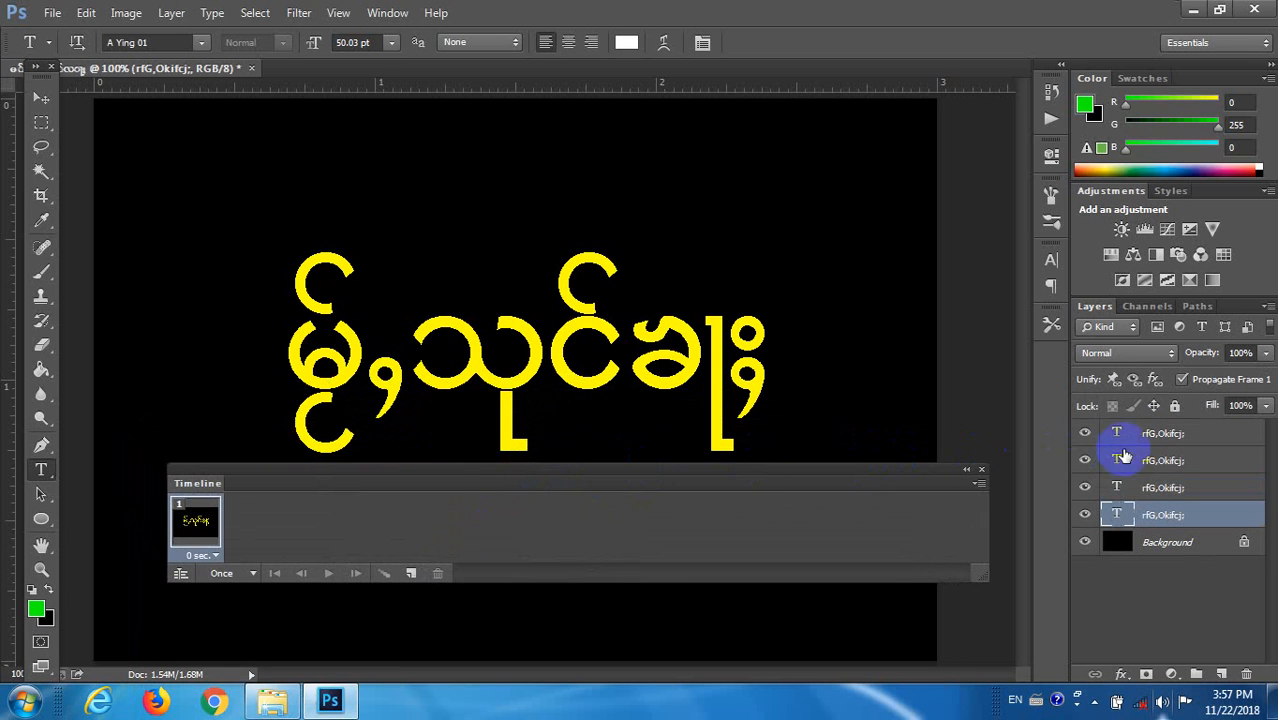
# Hide the green, red and white text layers for frame 1 and set that frame's delay to 0.2 seconds
pyautogui.click(1085, 459)
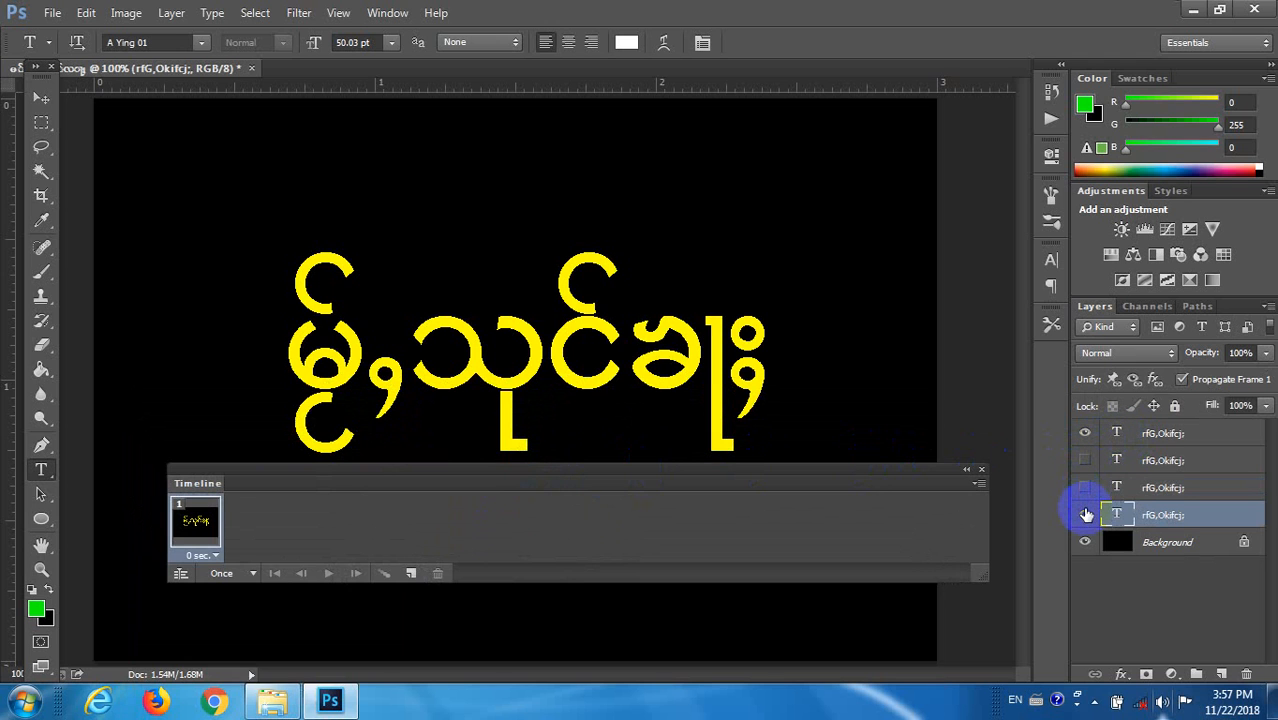
pyautogui.click(1085, 515)
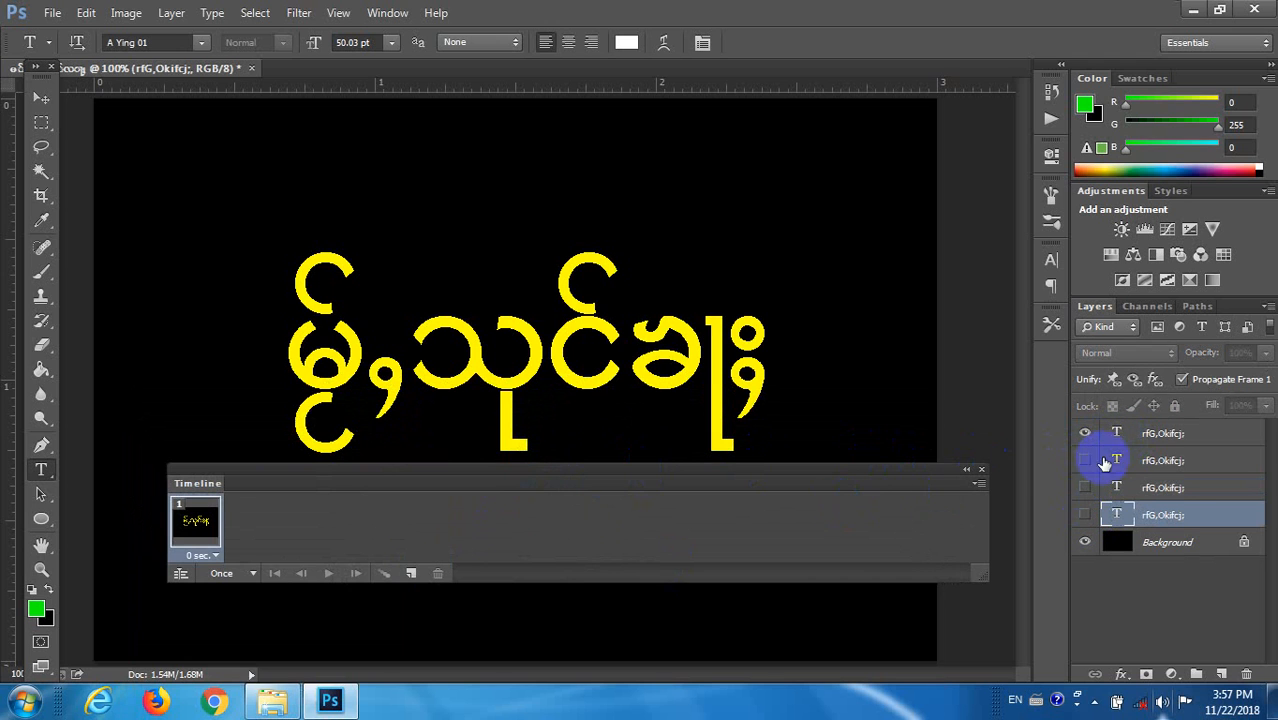
pyautogui.click(210, 557)
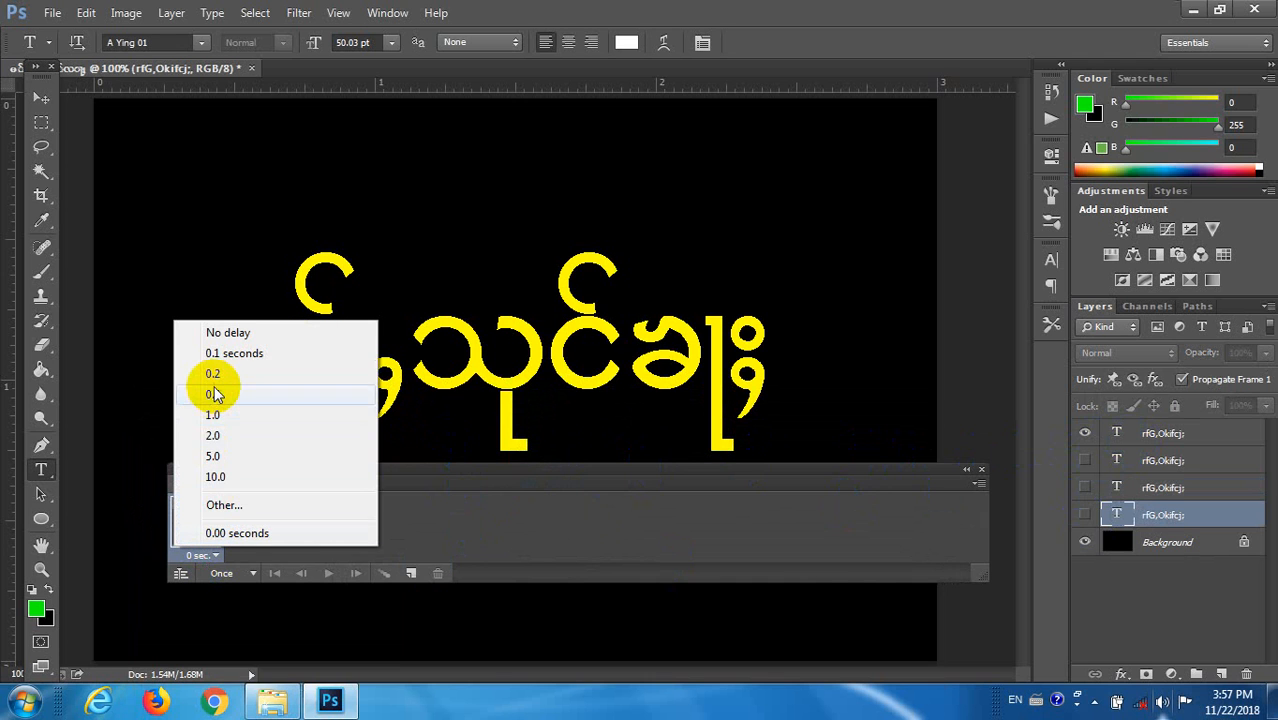
pyautogui.click(218, 382)
pyautogui.click(210, 543)
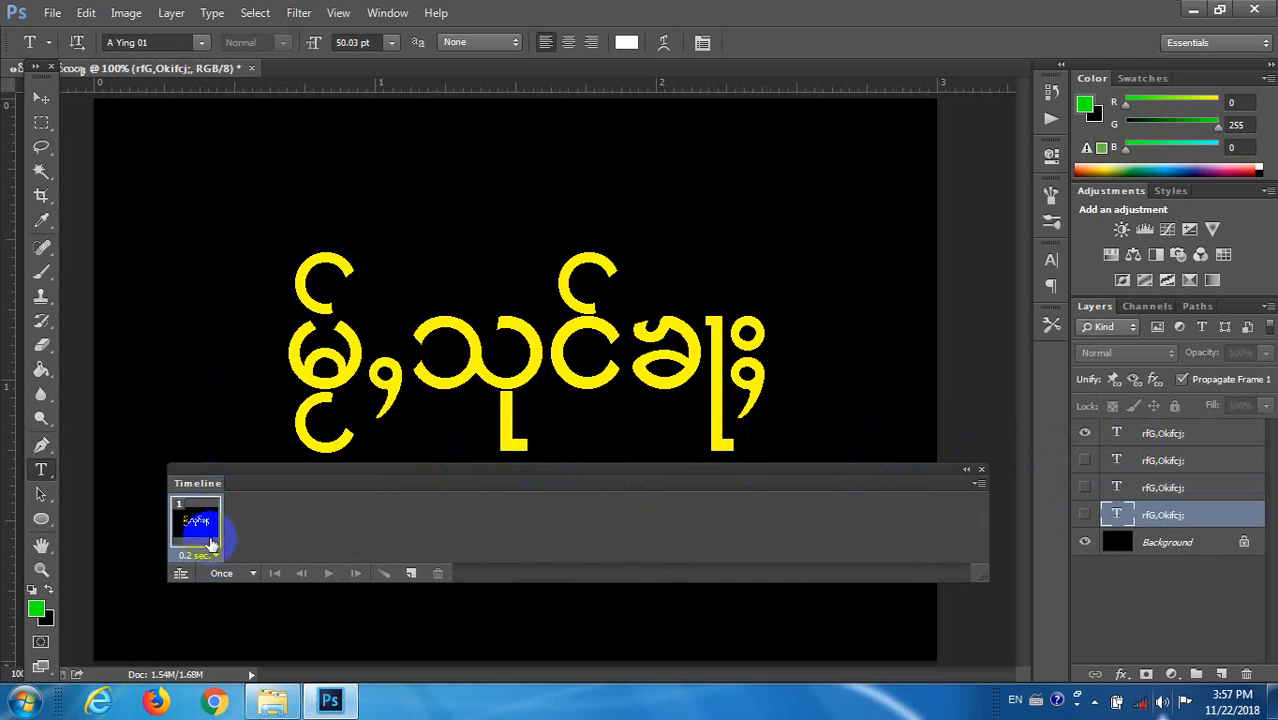
pyautogui.click(289, 541)
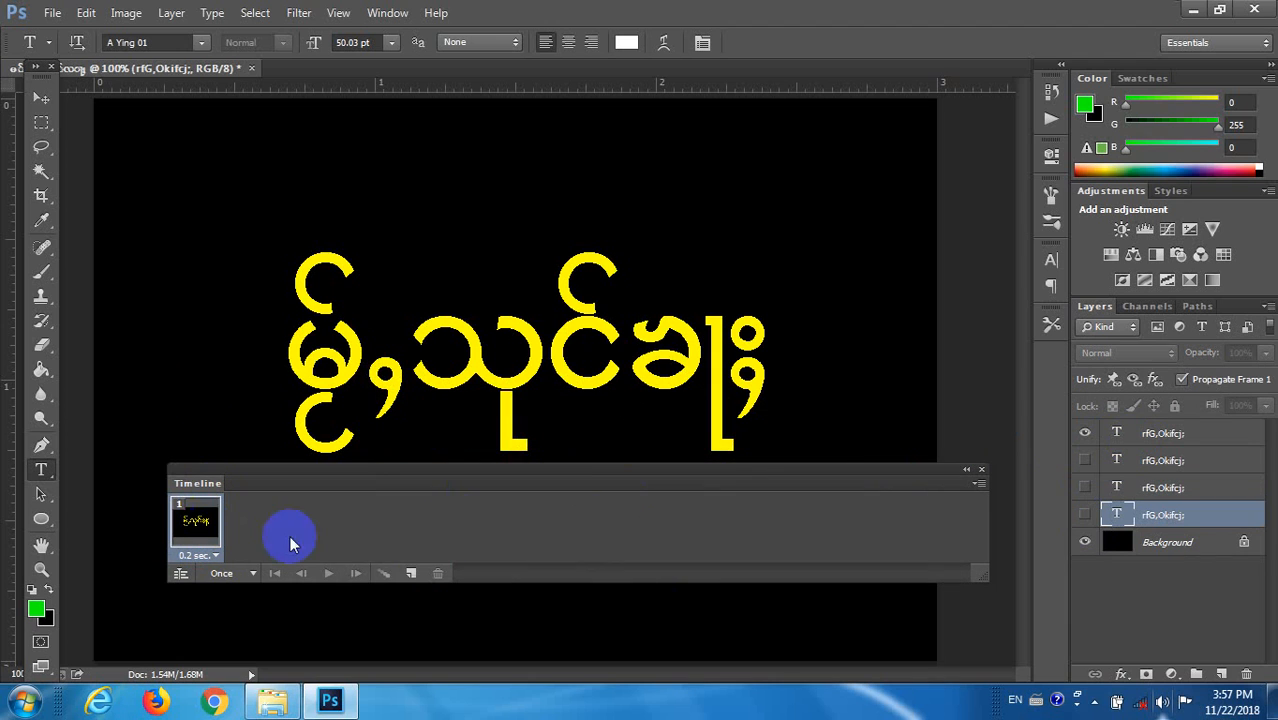
# Add frame 2 to the animation, hiding the yellow text layer and showing the green one in it
pyautogui.click(406, 573)
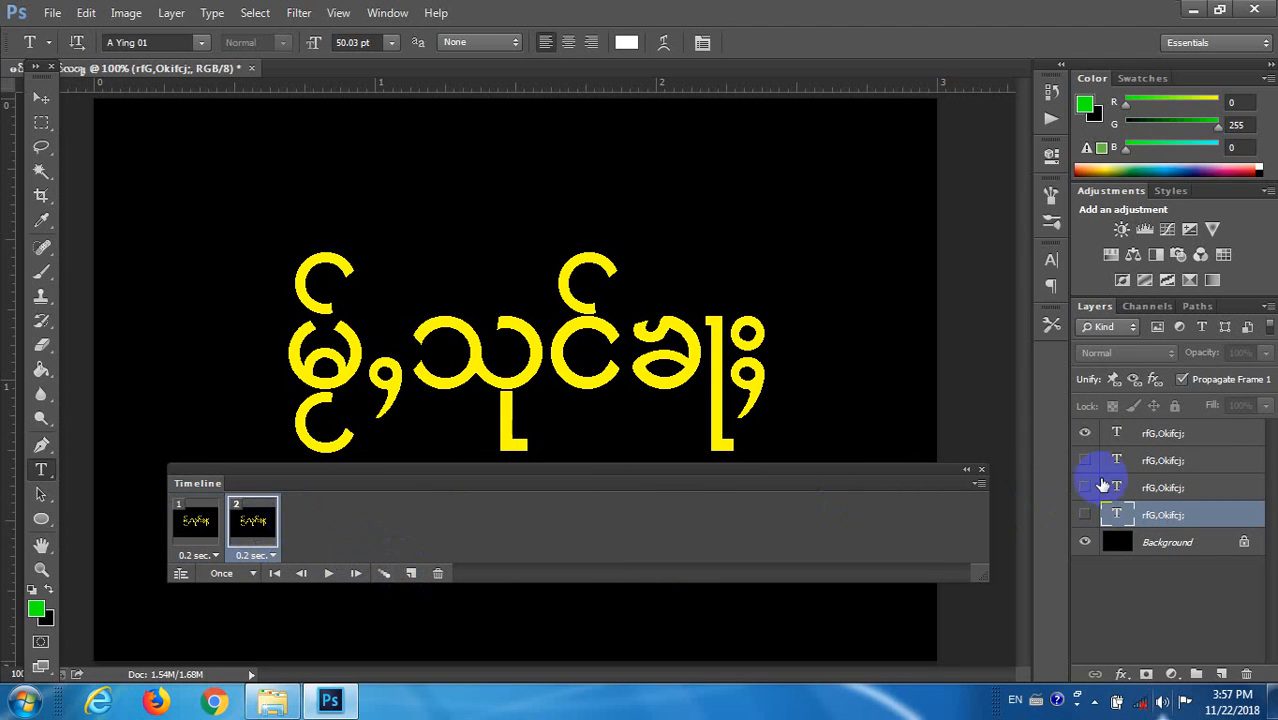
pyautogui.click(1086, 436)
pyautogui.click(1086, 456)
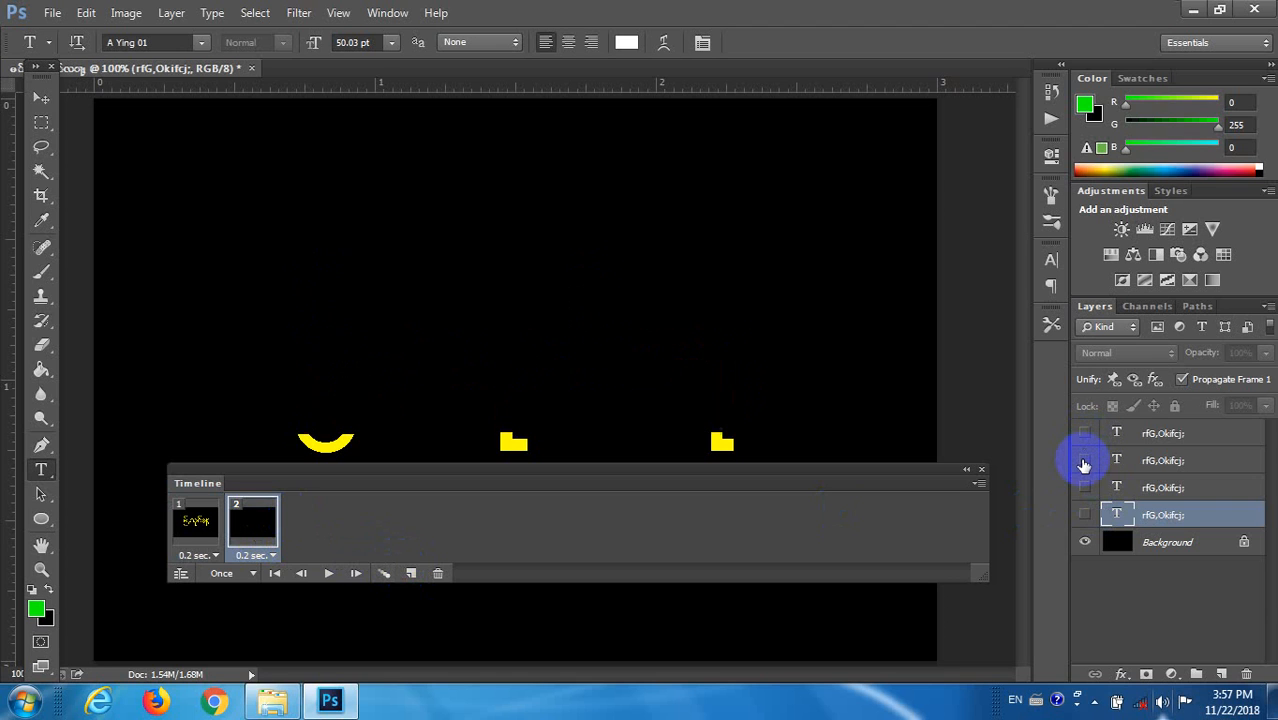
pyautogui.click(1084, 462)
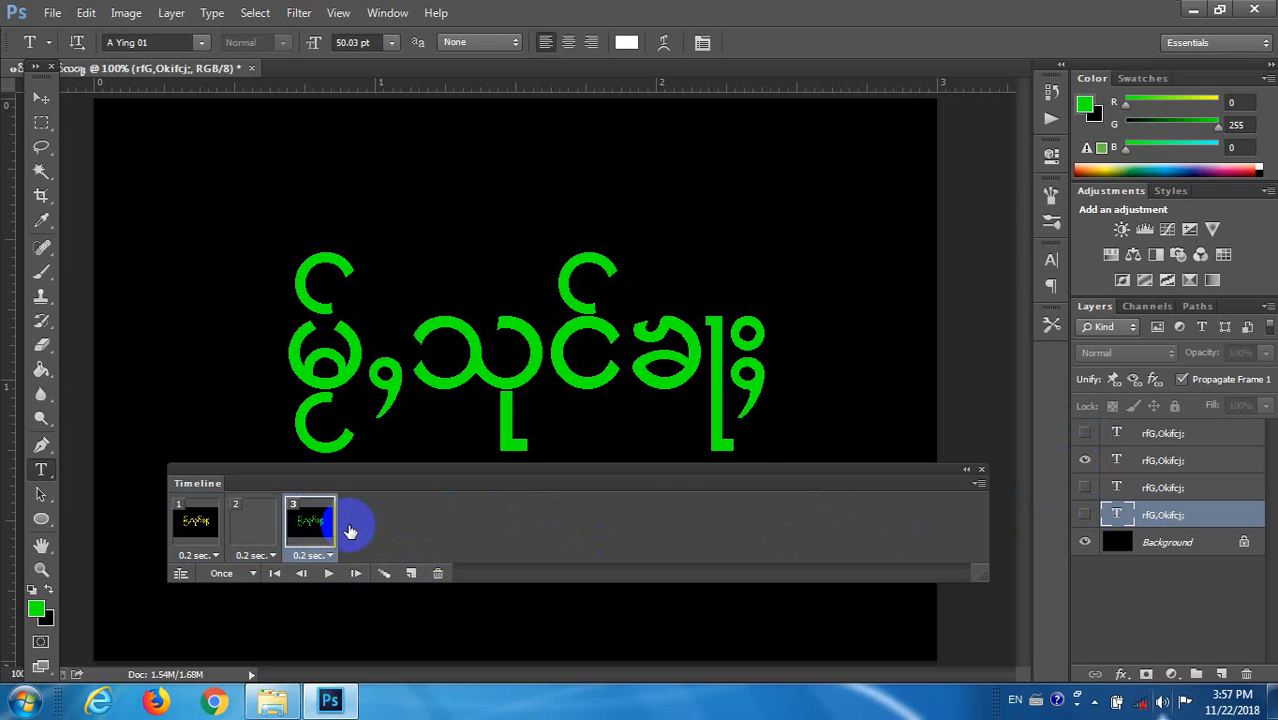
# In frame 3, hide the green text layer and show the red one
pyautogui.click(1082, 461)
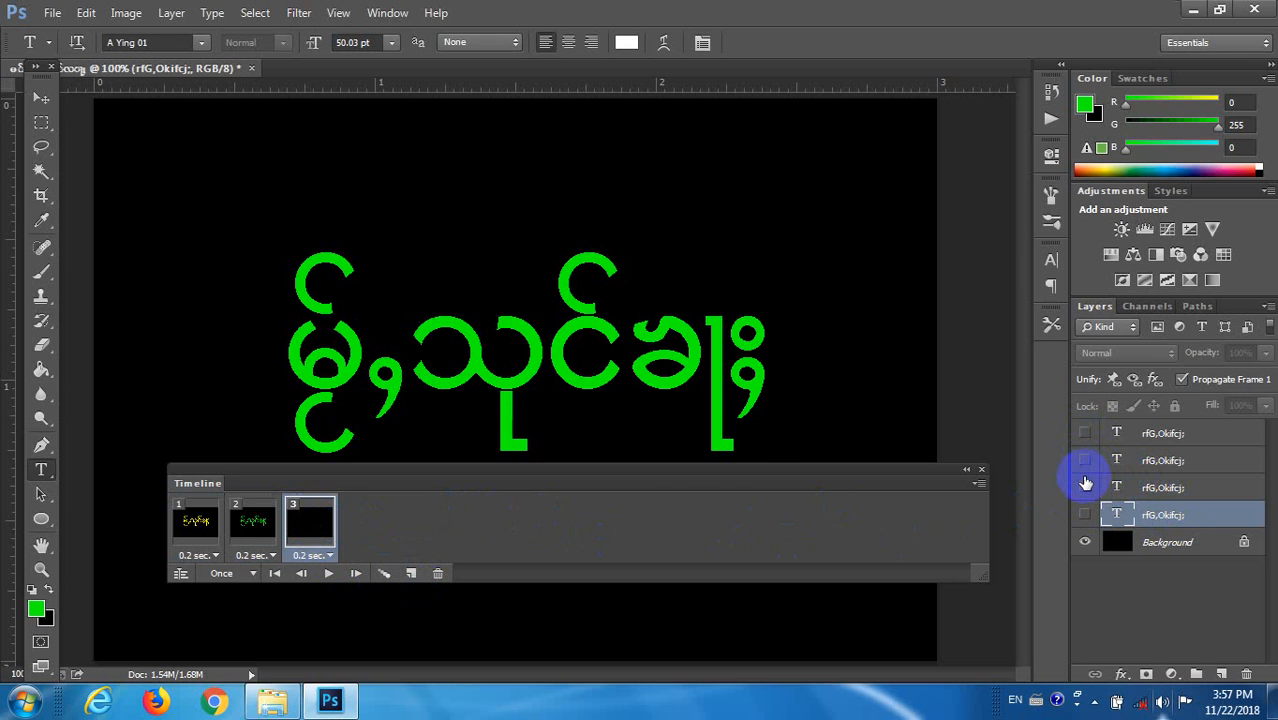
pyautogui.click(1086, 485)
pyautogui.click(1086, 490)
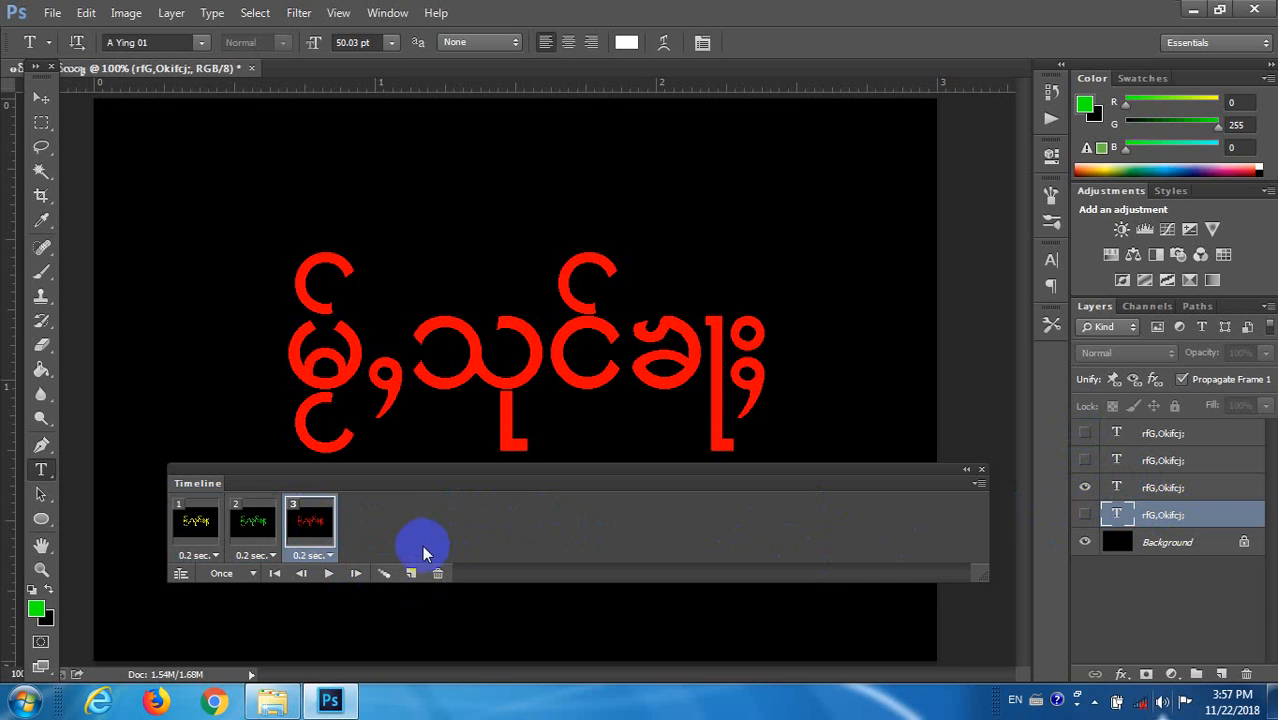
# Add frame 4 to the animation, hiding the red text layer and showing the white one in it
pyautogui.click(411, 576)
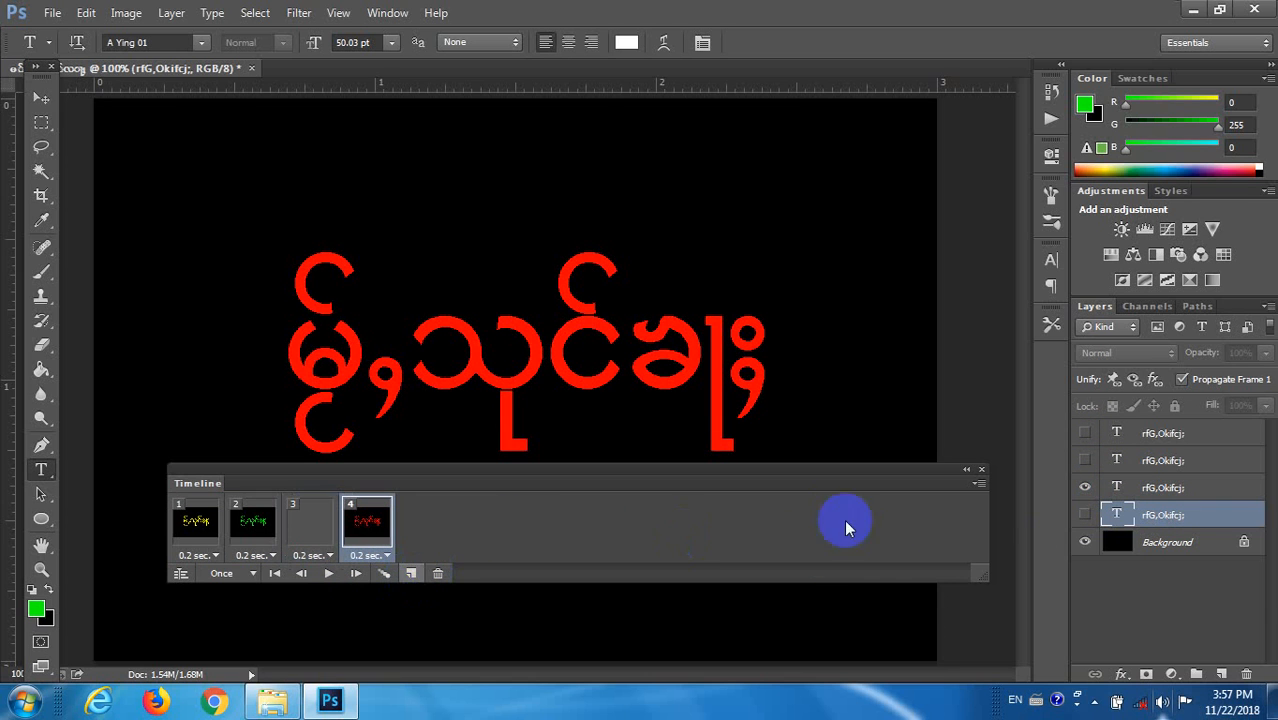
pyautogui.click(1086, 487)
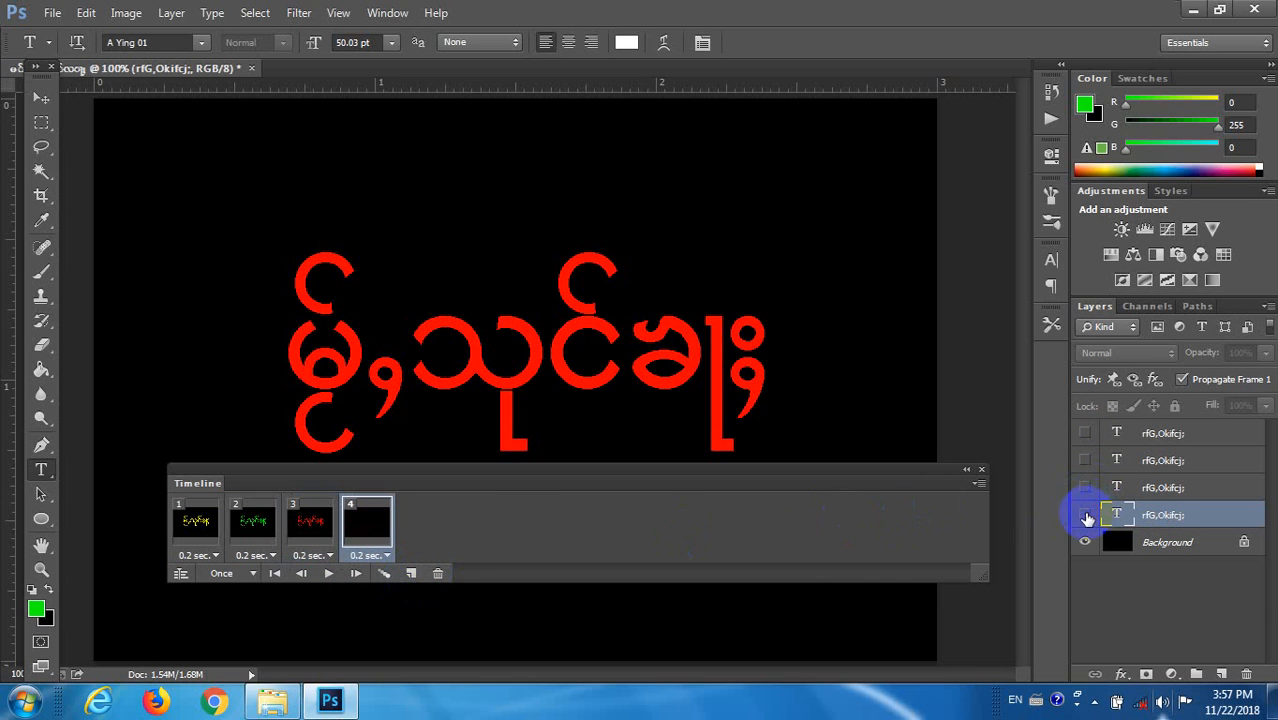
pyautogui.click(1086, 516)
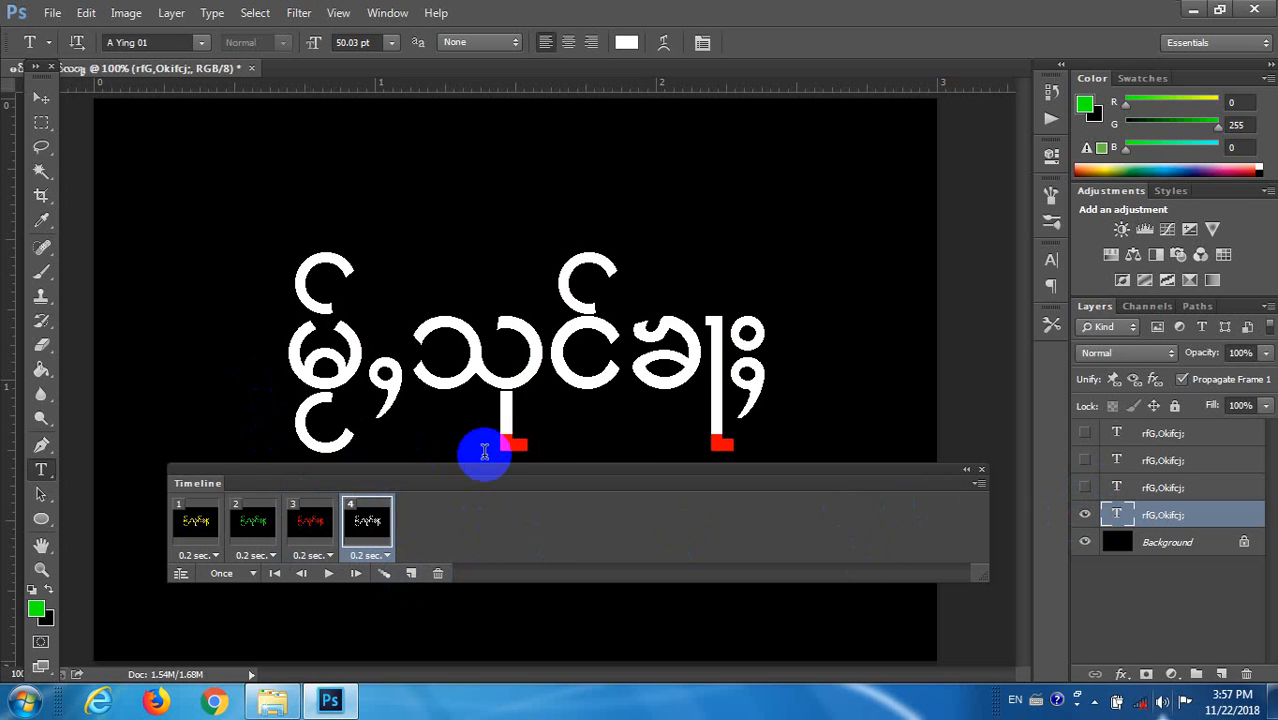
# Play the four-frame animation and set its looping to Forever
pyautogui.click(329, 574)
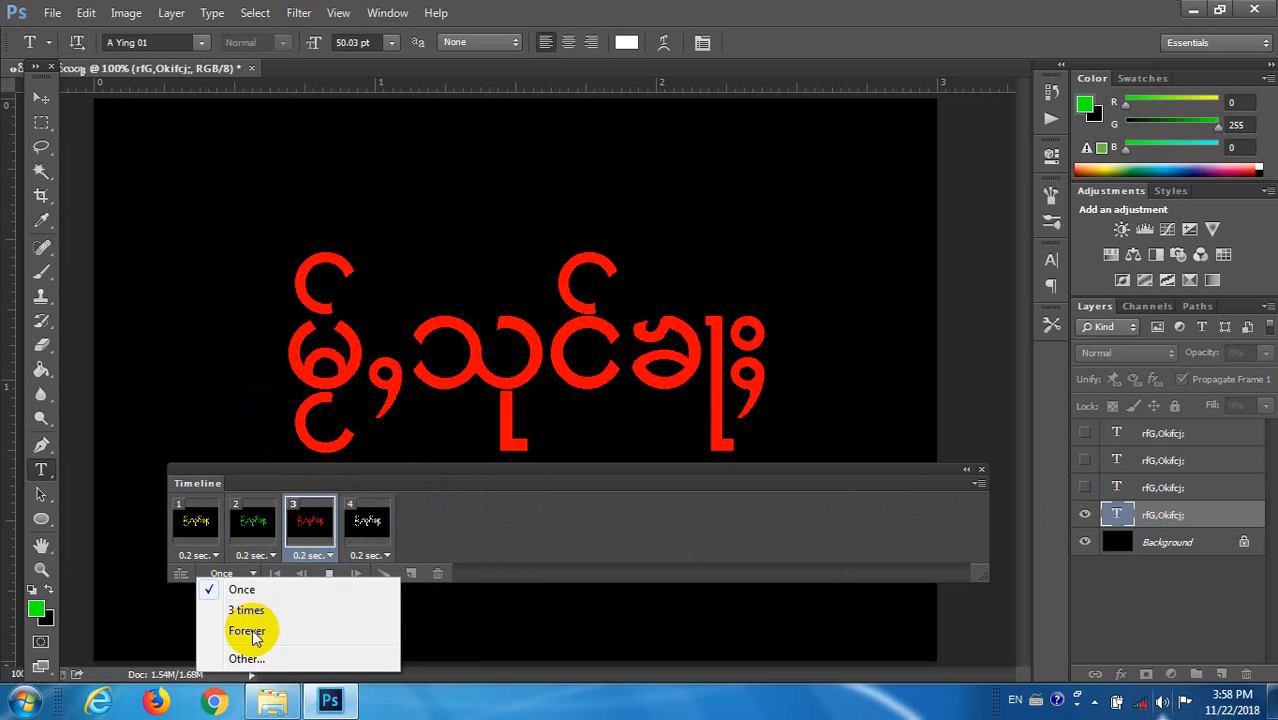
pyautogui.click(251, 627)
pyautogui.click(338, 574)
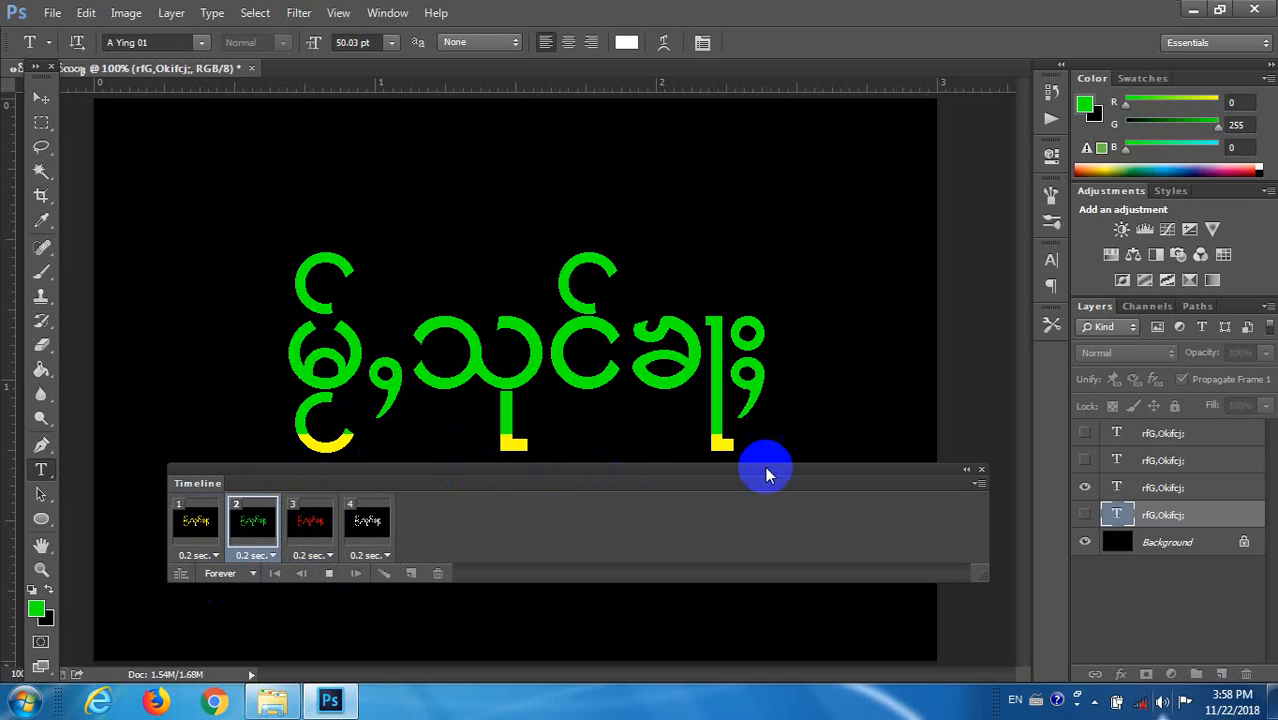
# Open the animation in Save for Web
pyautogui.click(87, 13)
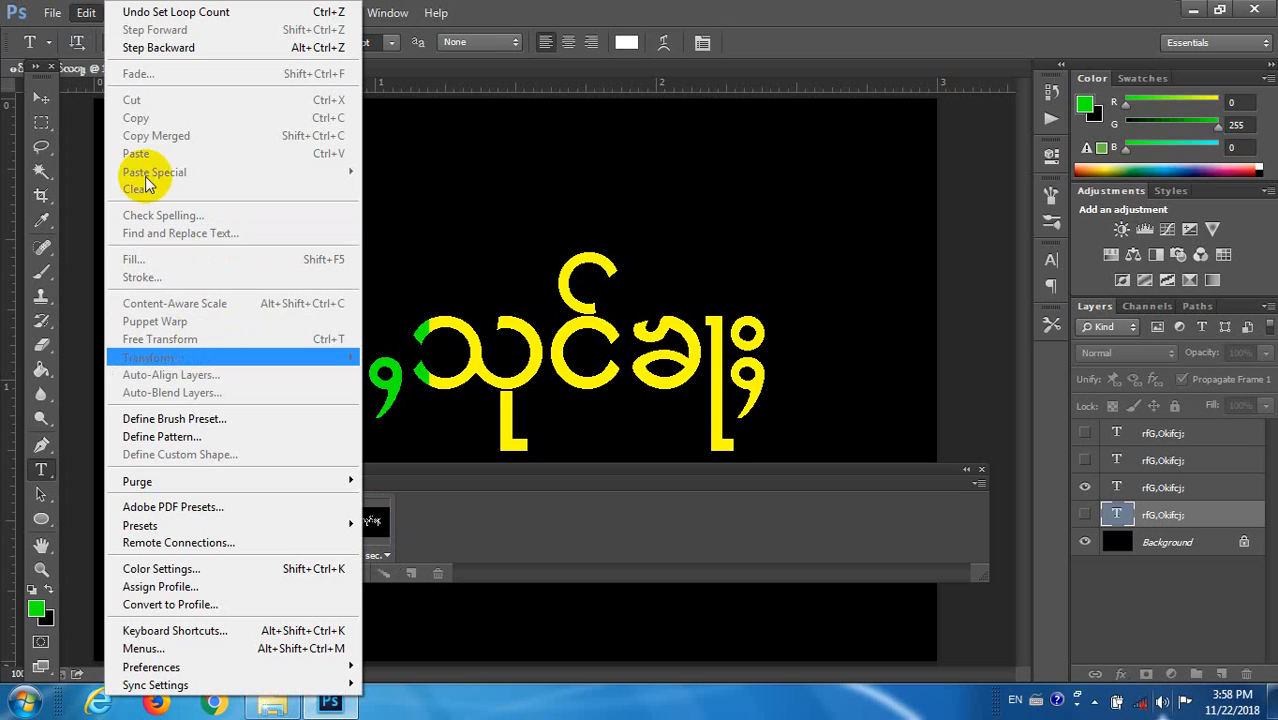
pyautogui.click(50, 12)
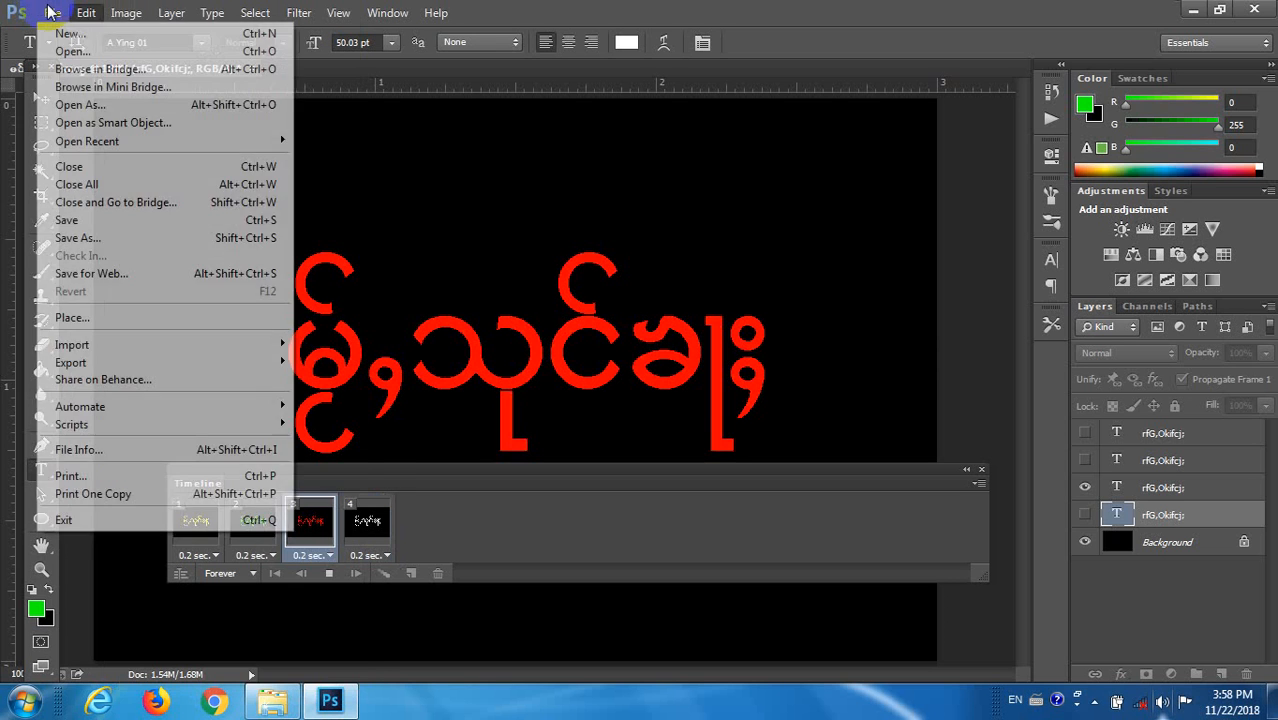
pyautogui.click(50, 12)
pyautogui.click(50, 12)
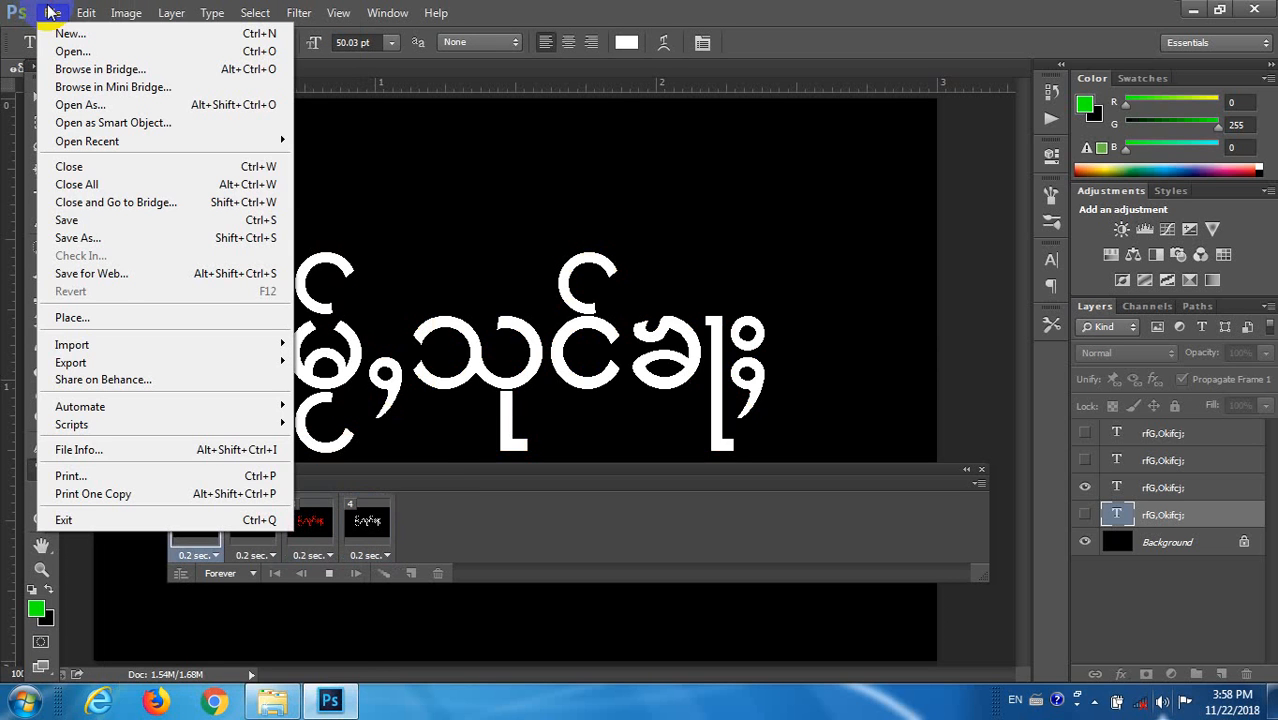
pyautogui.click(120, 273)
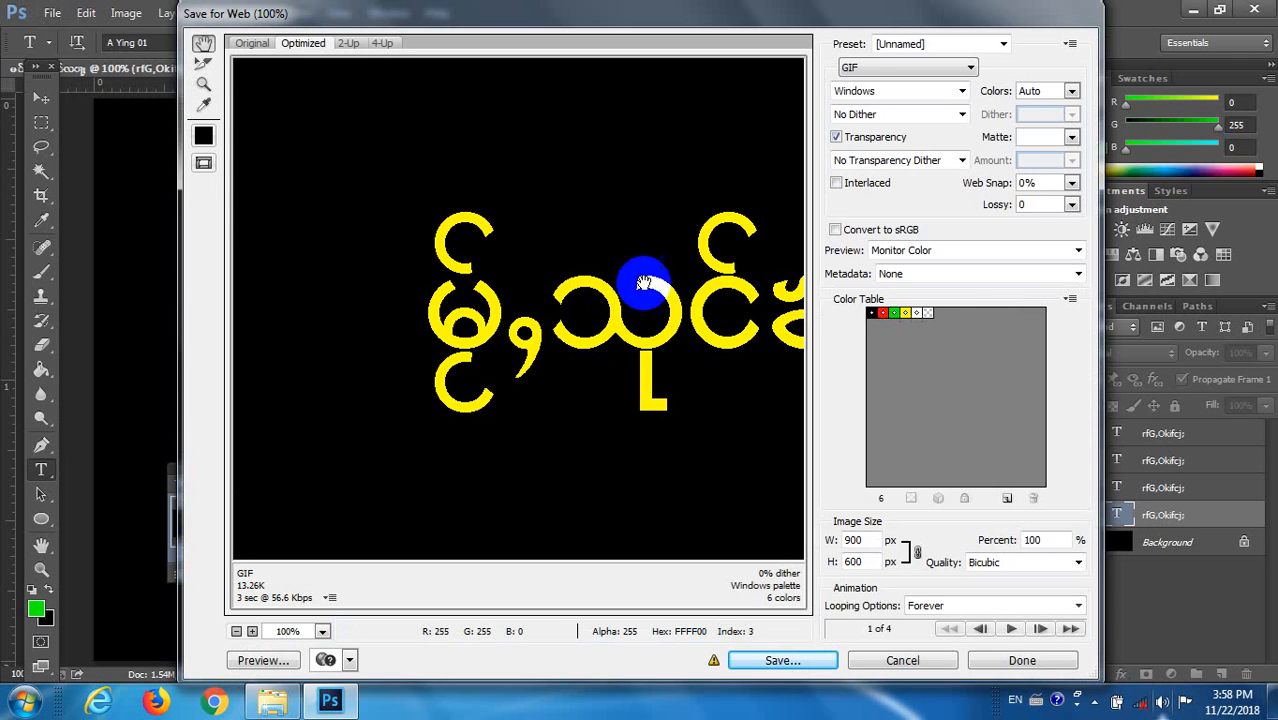
# Choose GIF with transparency enabled and start saving it in the third subfolder of the Photoshop folder
pyautogui.click(945, 68)
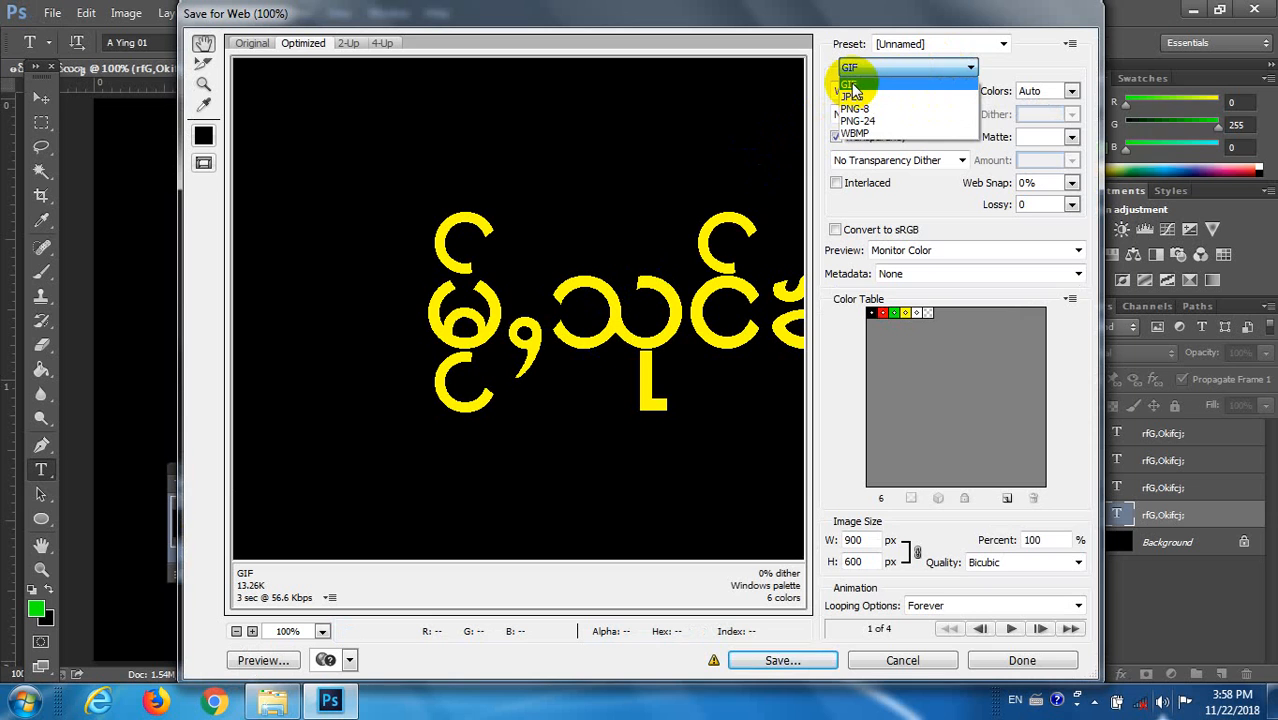
pyautogui.click(850, 85)
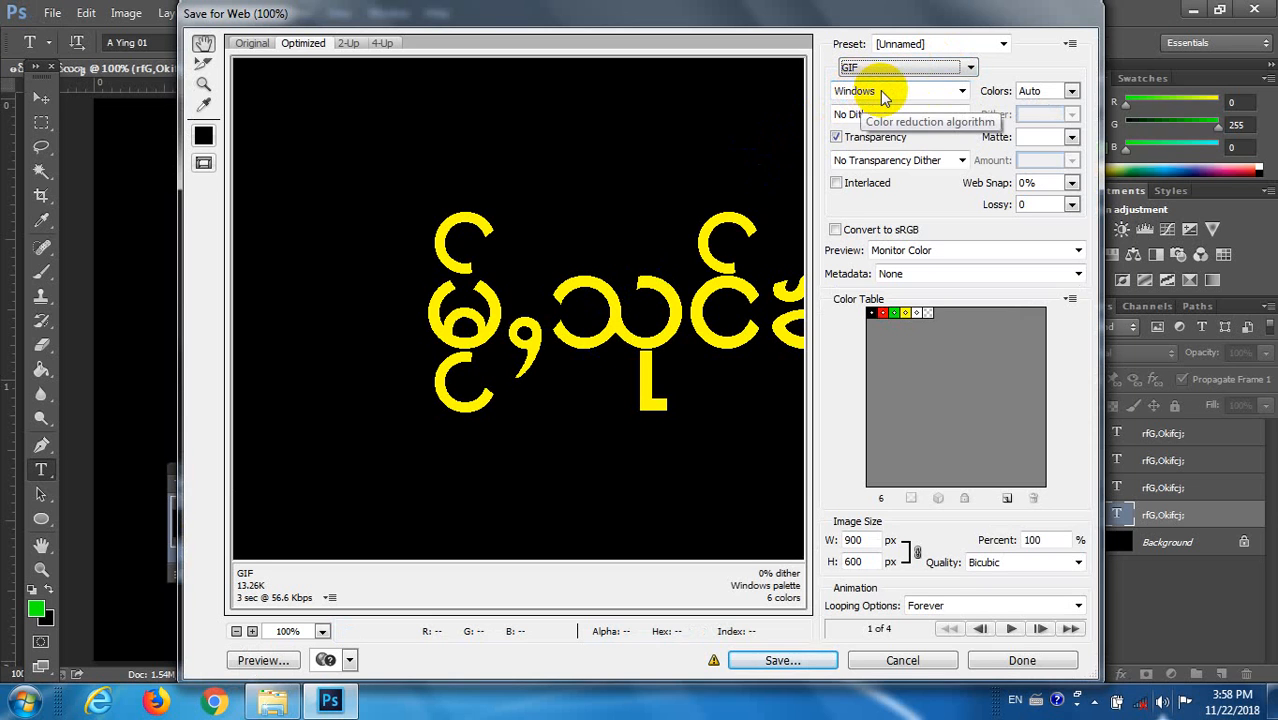
pyautogui.click(837, 138)
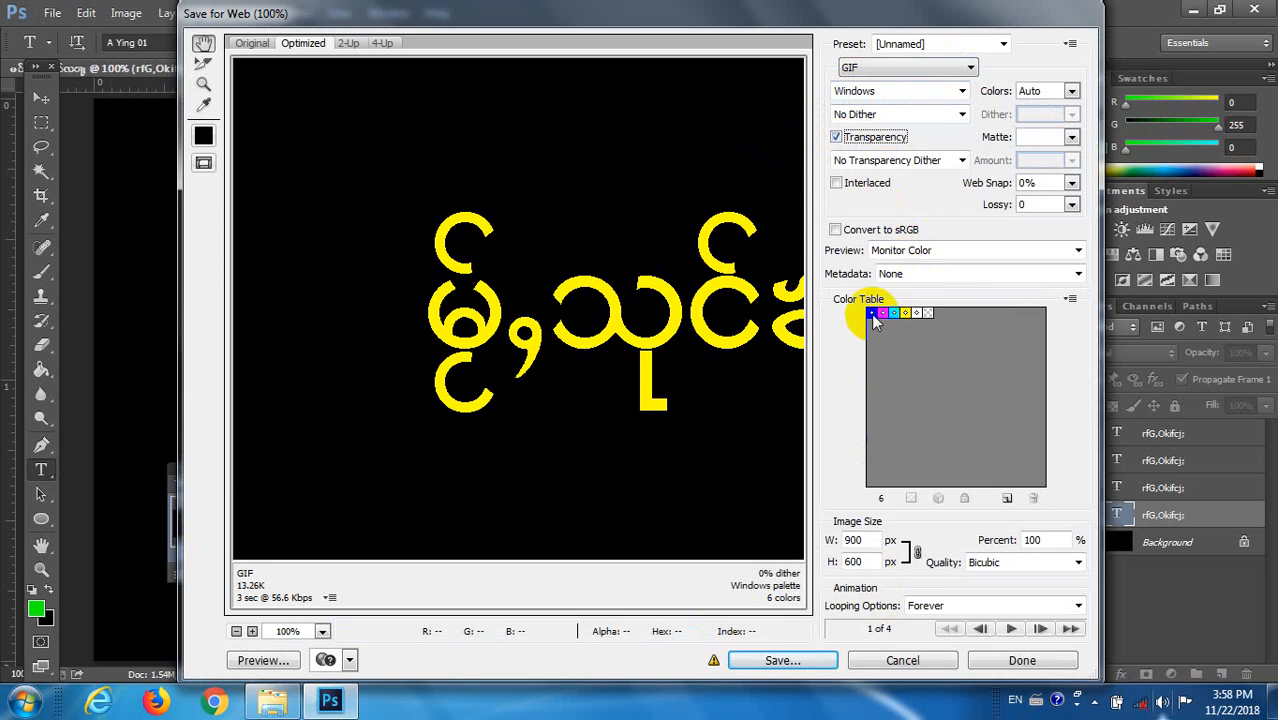
pyautogui.click(806, 664)
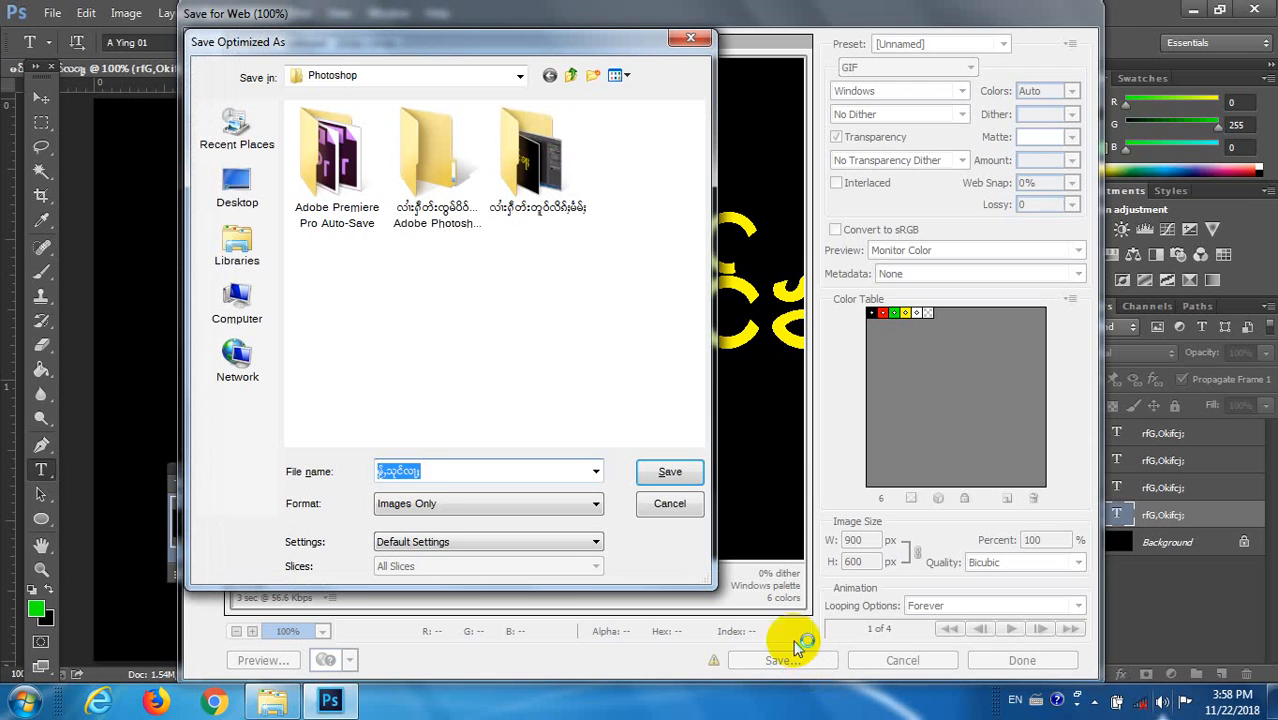
pyautogui.doubleClick(560, 190)
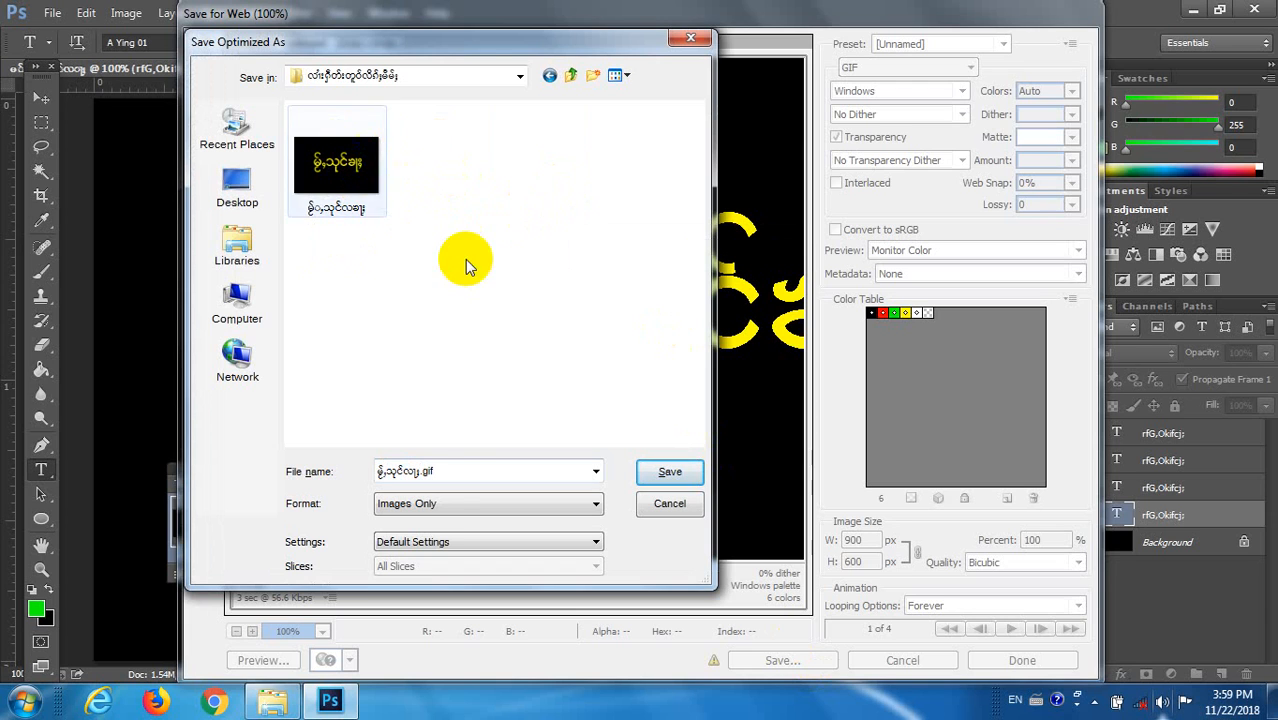
# Replace the wrong letter in the last syllable of the GIF's file name
pyautogui.doubleClick(418, 470)
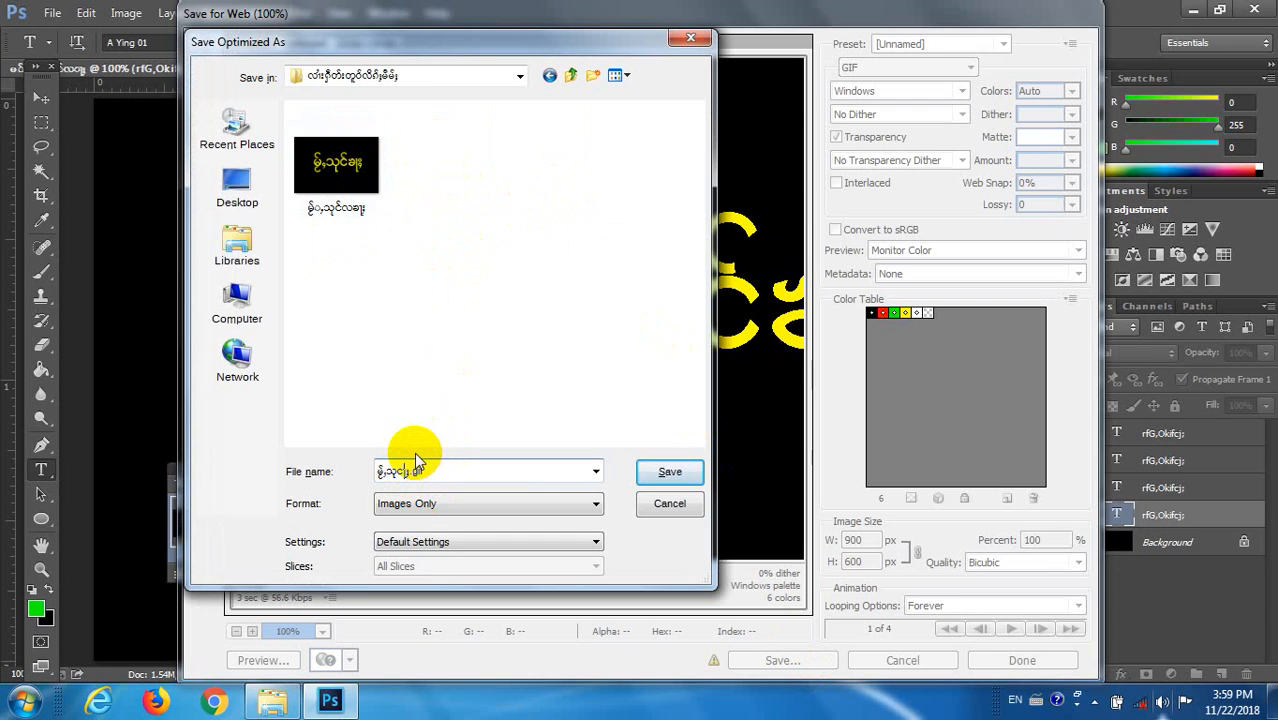
pyautogui.press('BackSpace')
pyautogui.press('BackSpace')
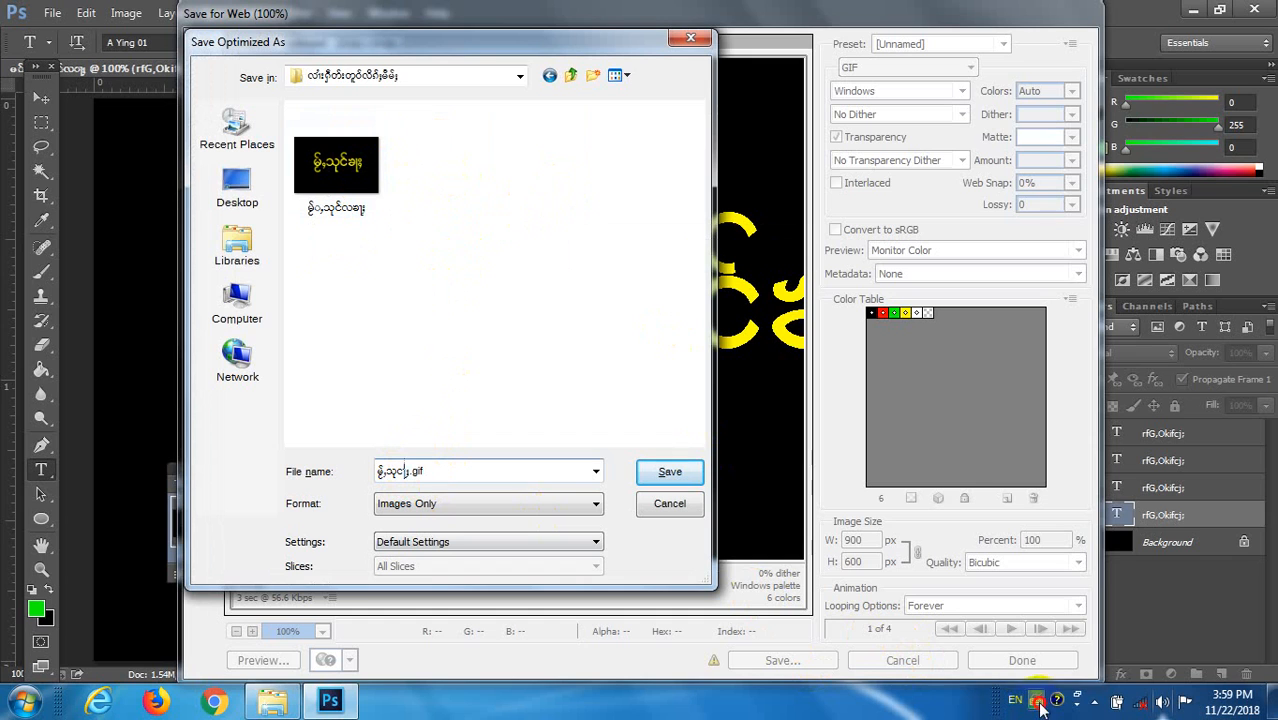
pyautogui.click(1040, 705)
pyautogui.click(1035, 660)
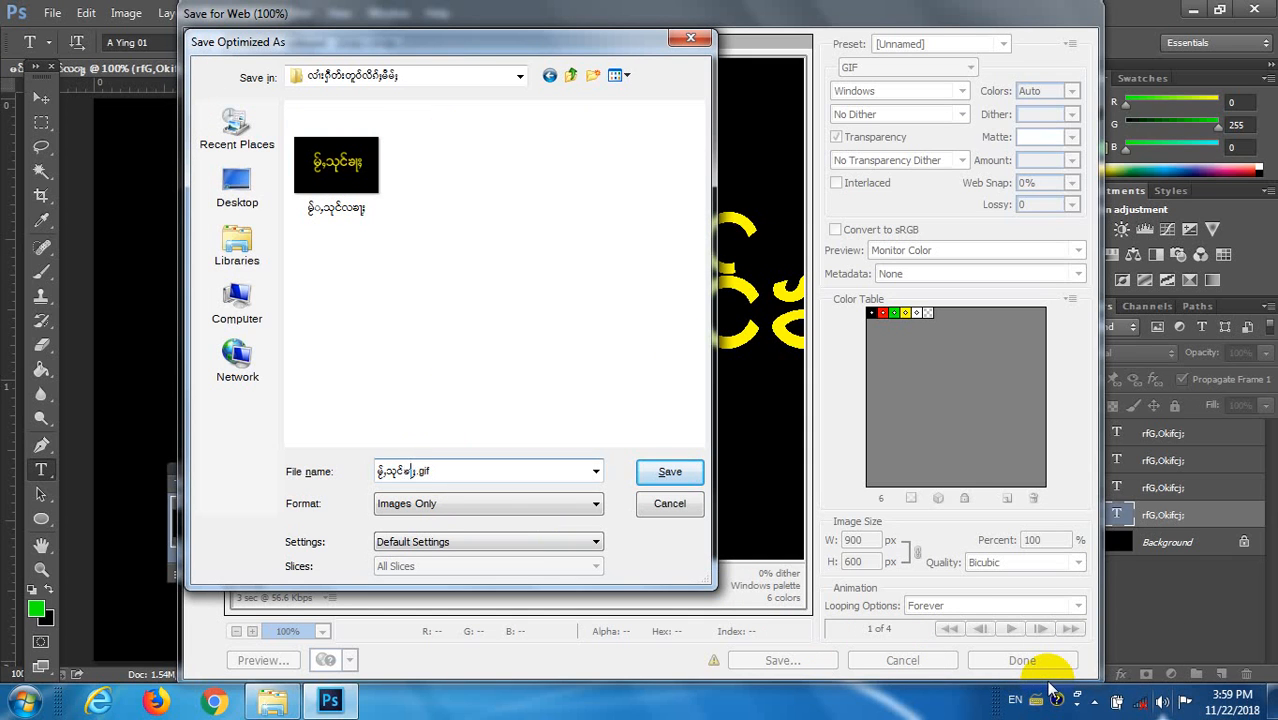
# Delete the older GIF from the destination folder
pyautogui.click(376, 176)
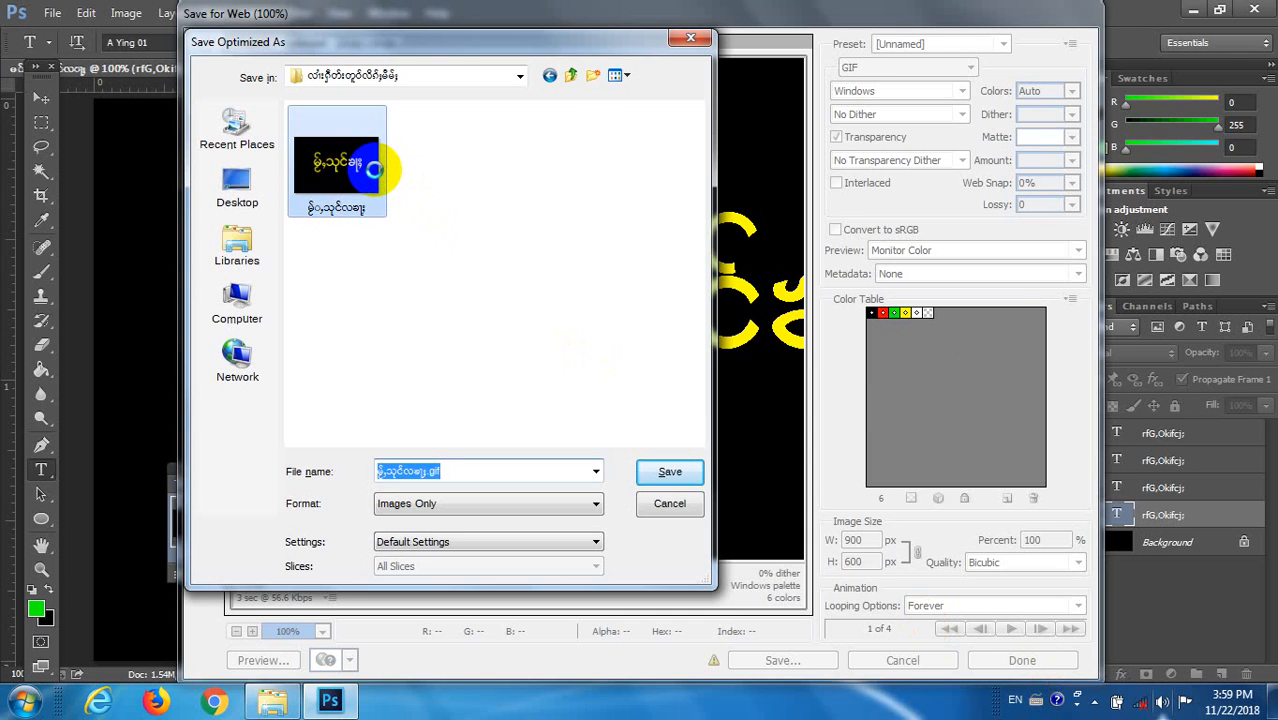
pyautogui.click(375, 170)
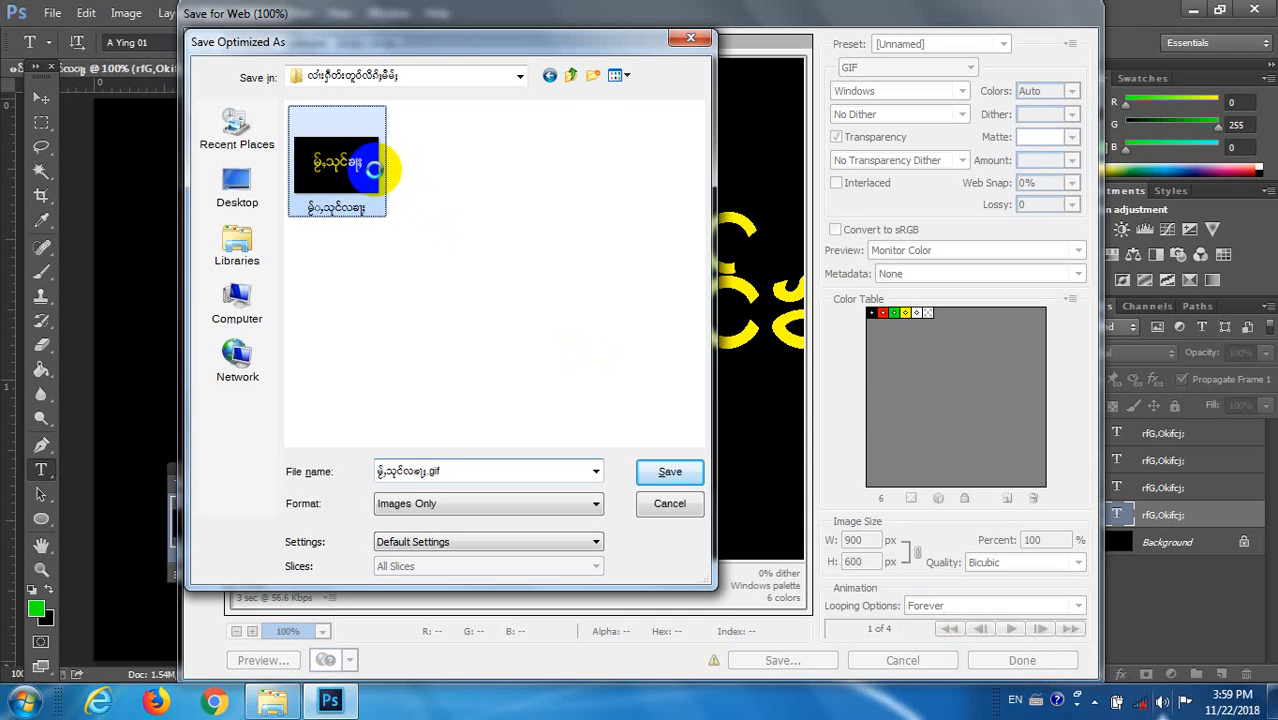
pyautogui.rightClick(357, 196)
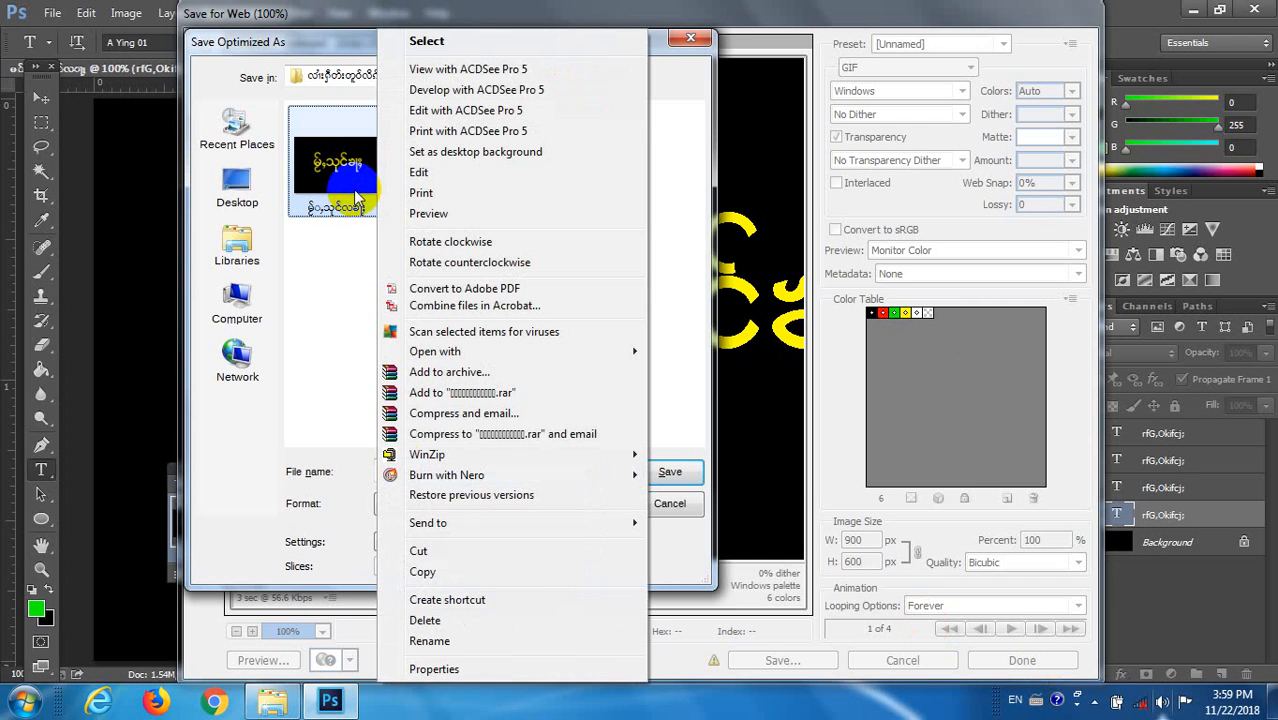
pyautogui.click(440, 621)
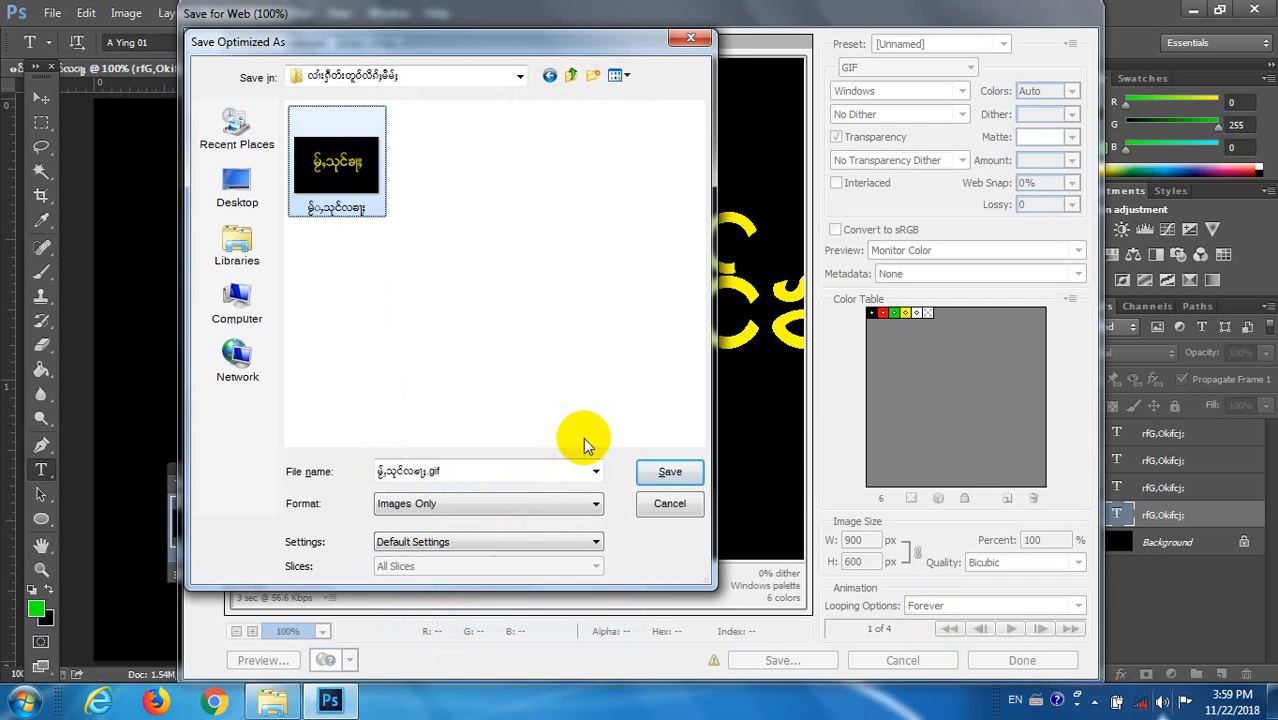
pyautogui.click(722, 408)
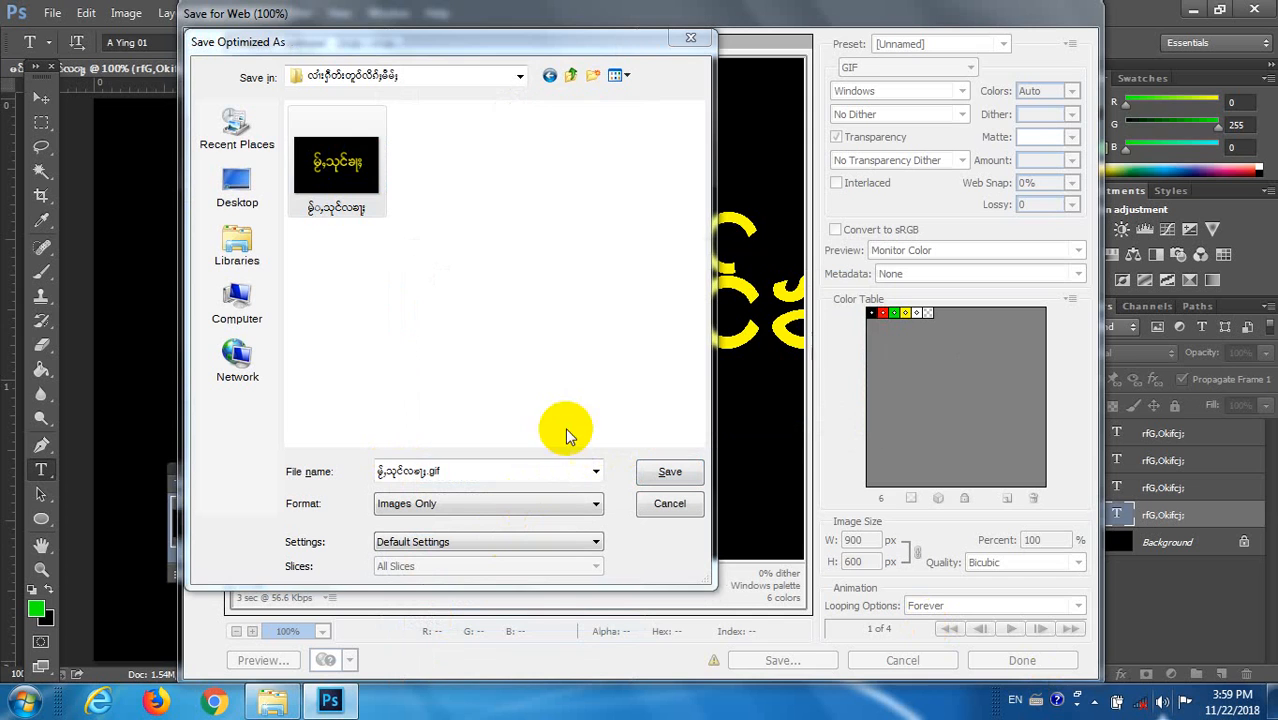
# Remove the extra letter before the last syllable of the file name and save the GIF
pyautogui.doubleClick(423, 471)
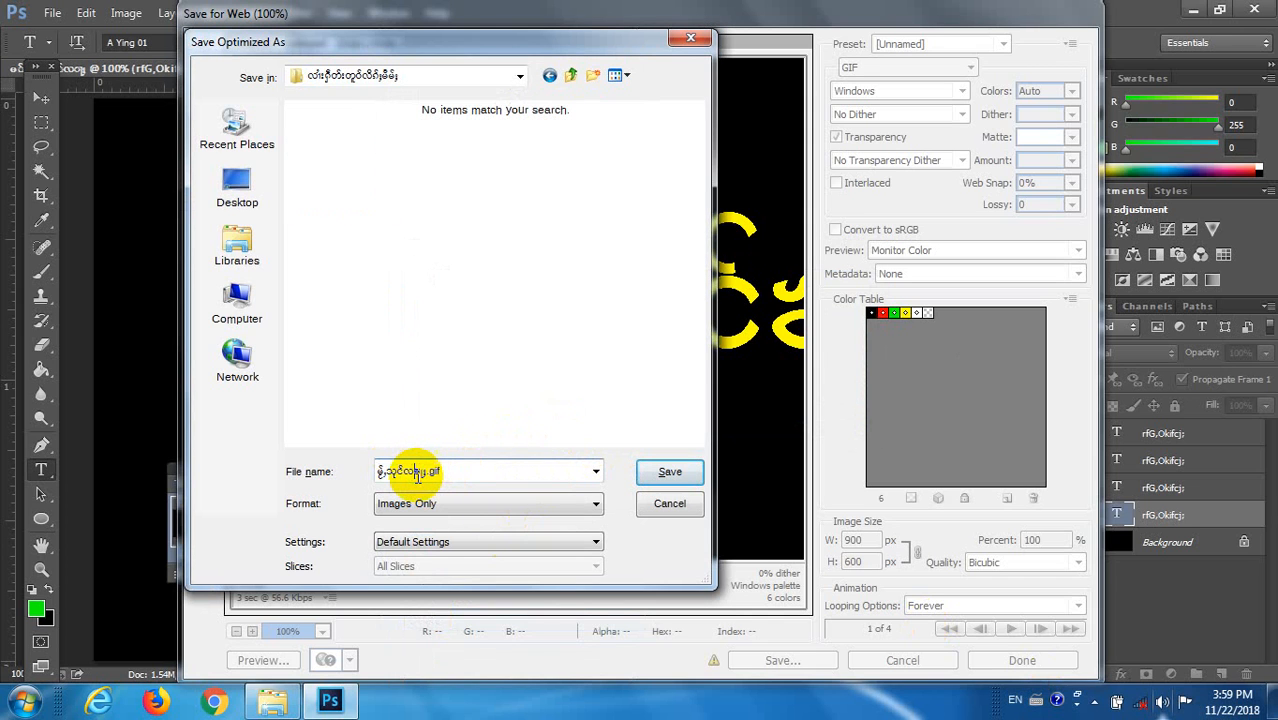
pyautogui.press('BackSpace')
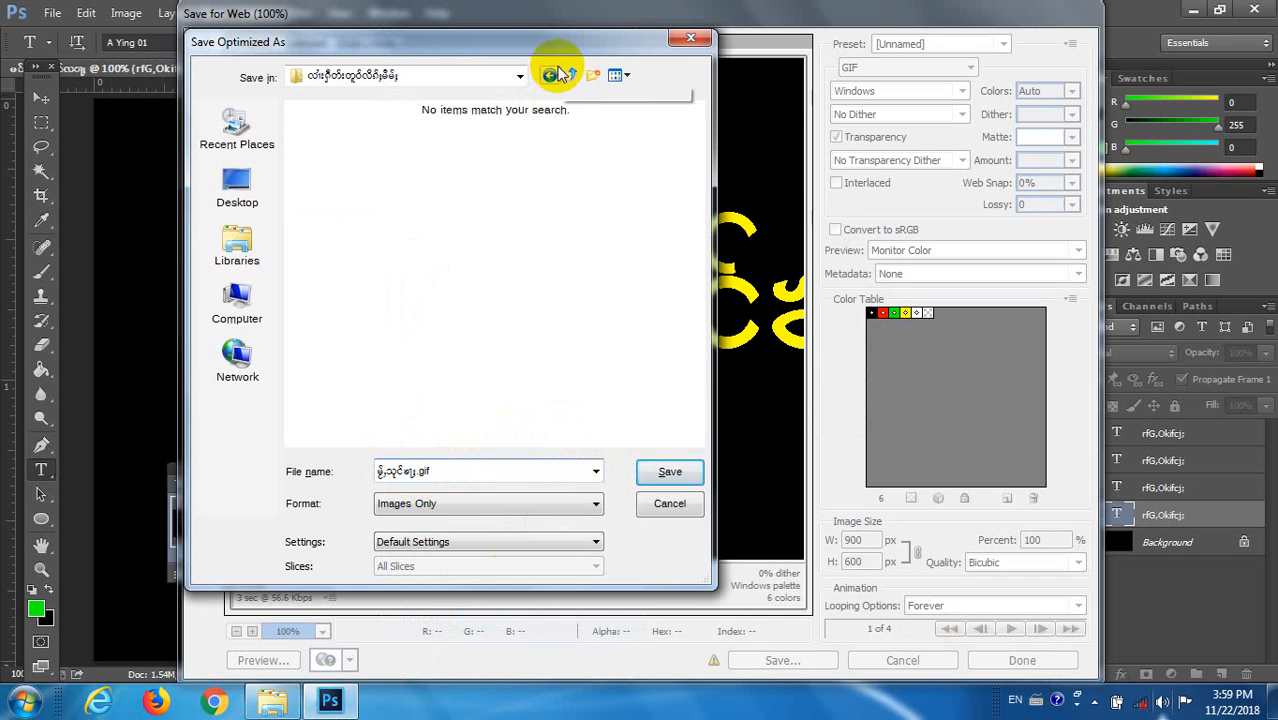
pyautogui.click(645, 474)
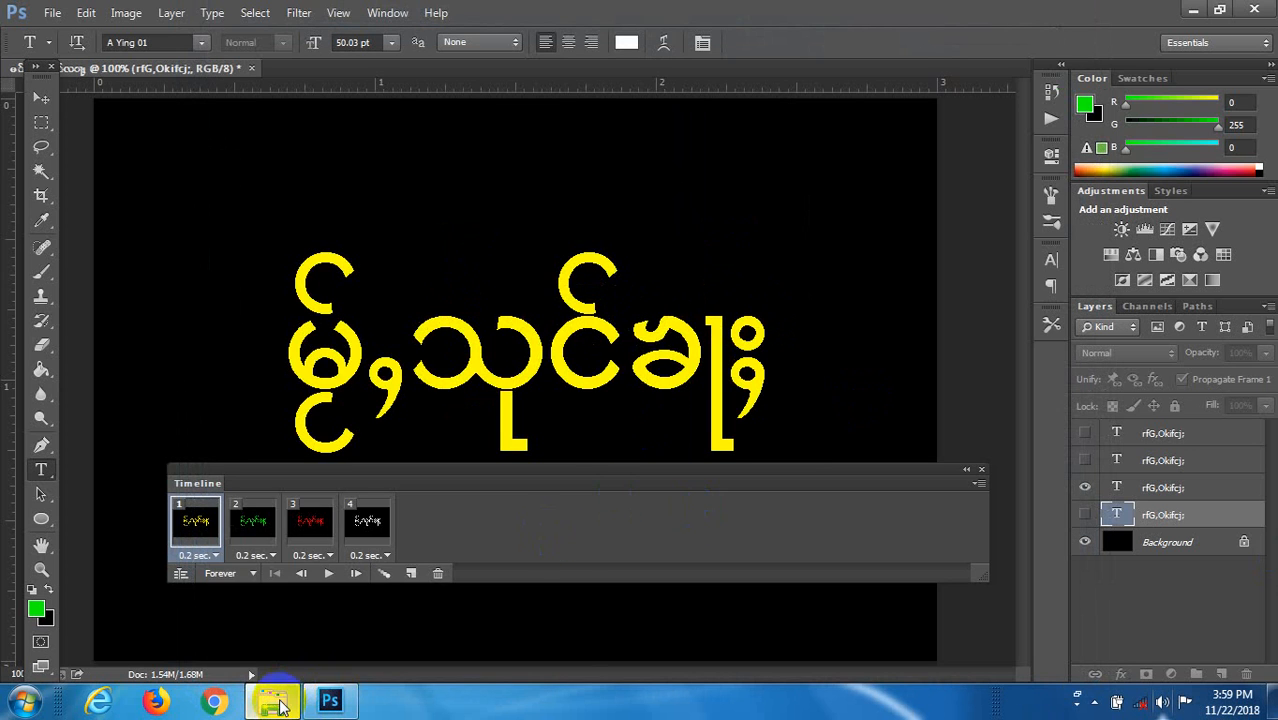
# Switch to Windows Explorer and open the saved GIF from the destination folder to view it
pyautogui.click(277, 703)
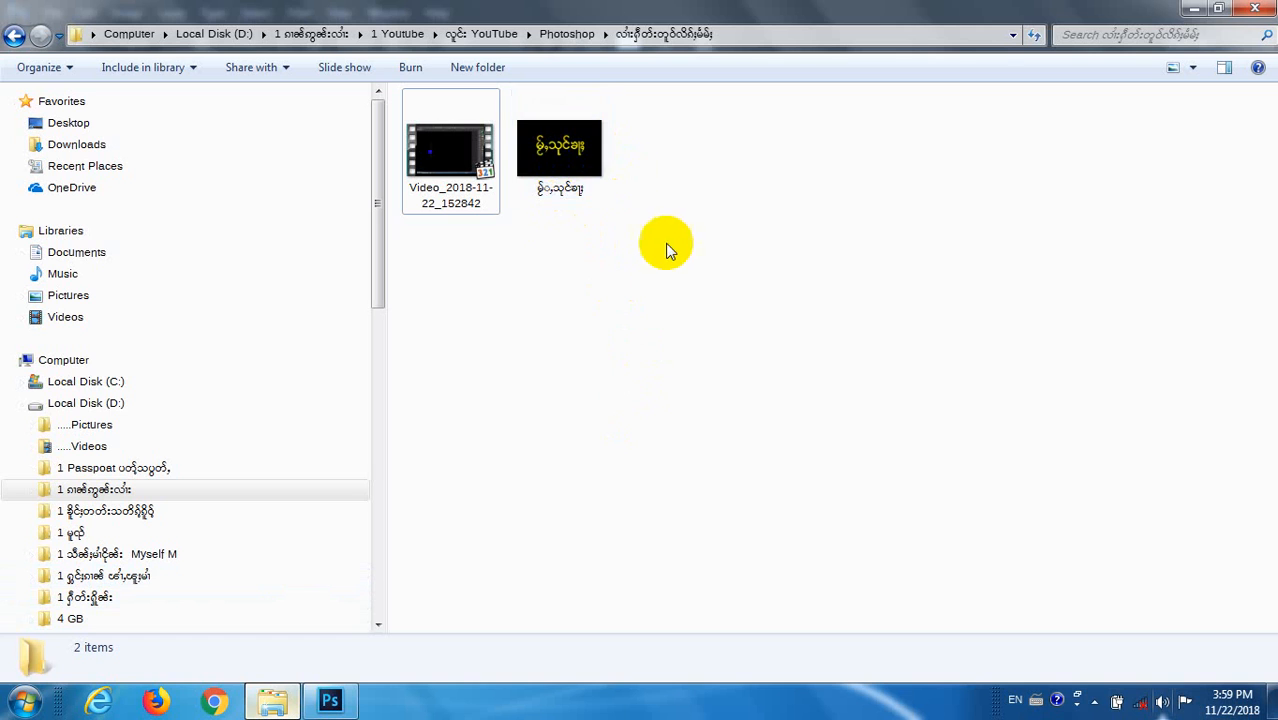
pyautogui.doubleClick(580, 172)
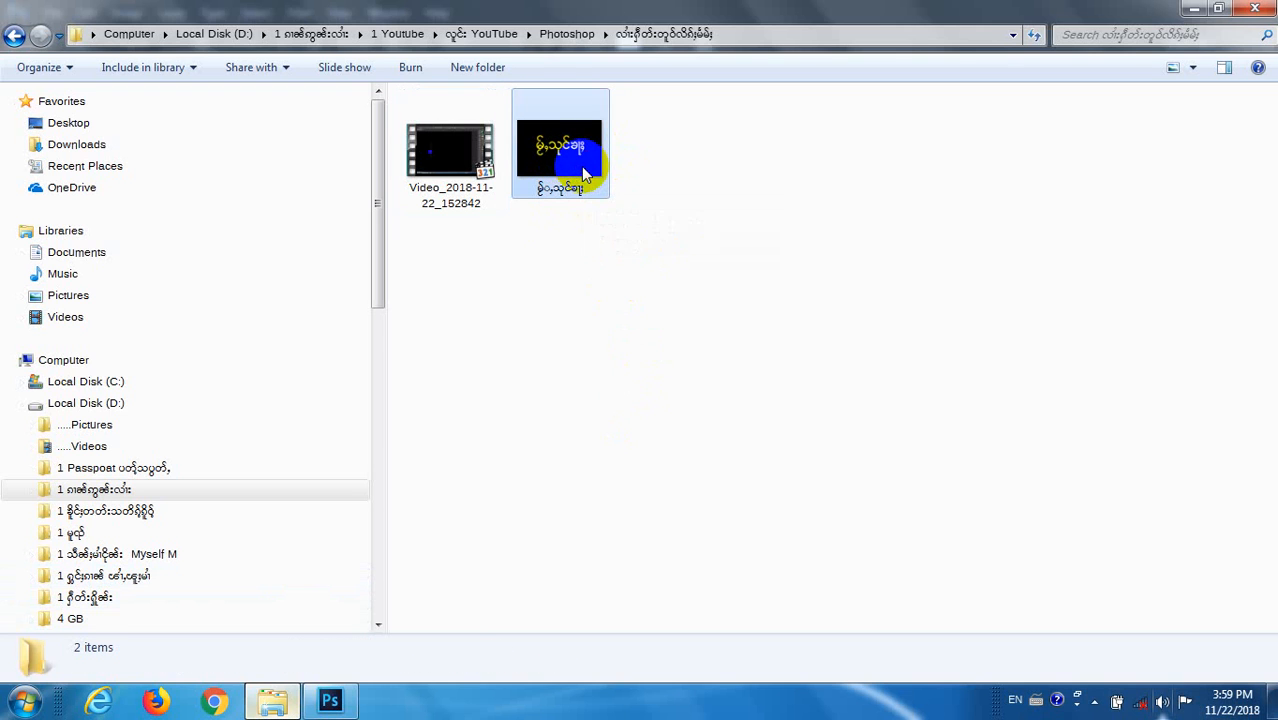